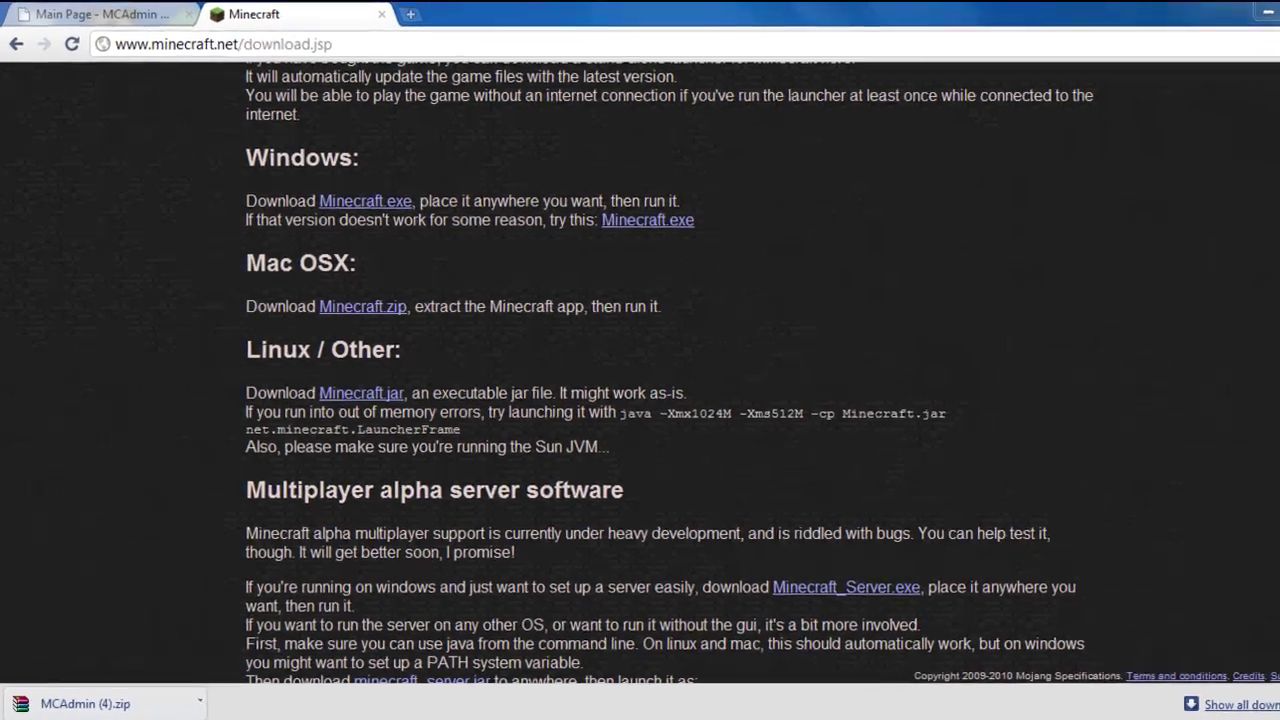
scroll(1079, 492, up, 3)
click(182, 106)
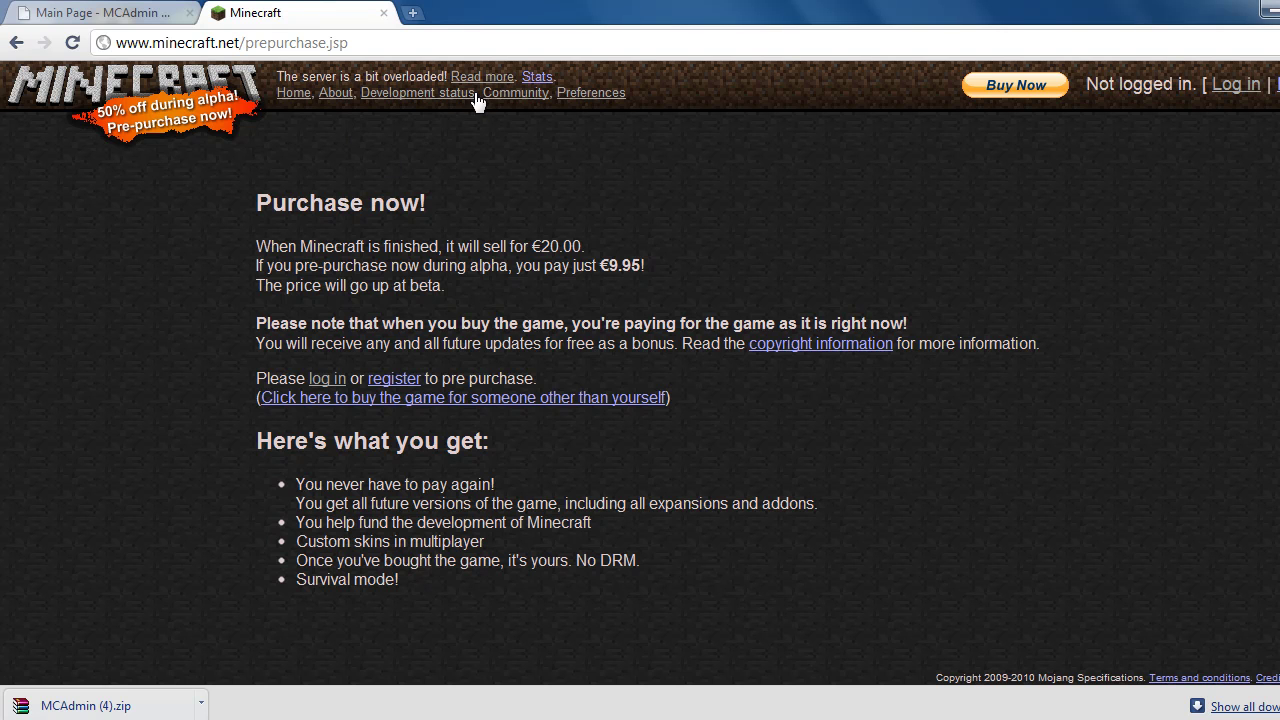
drag(428, 46, 237, 47)
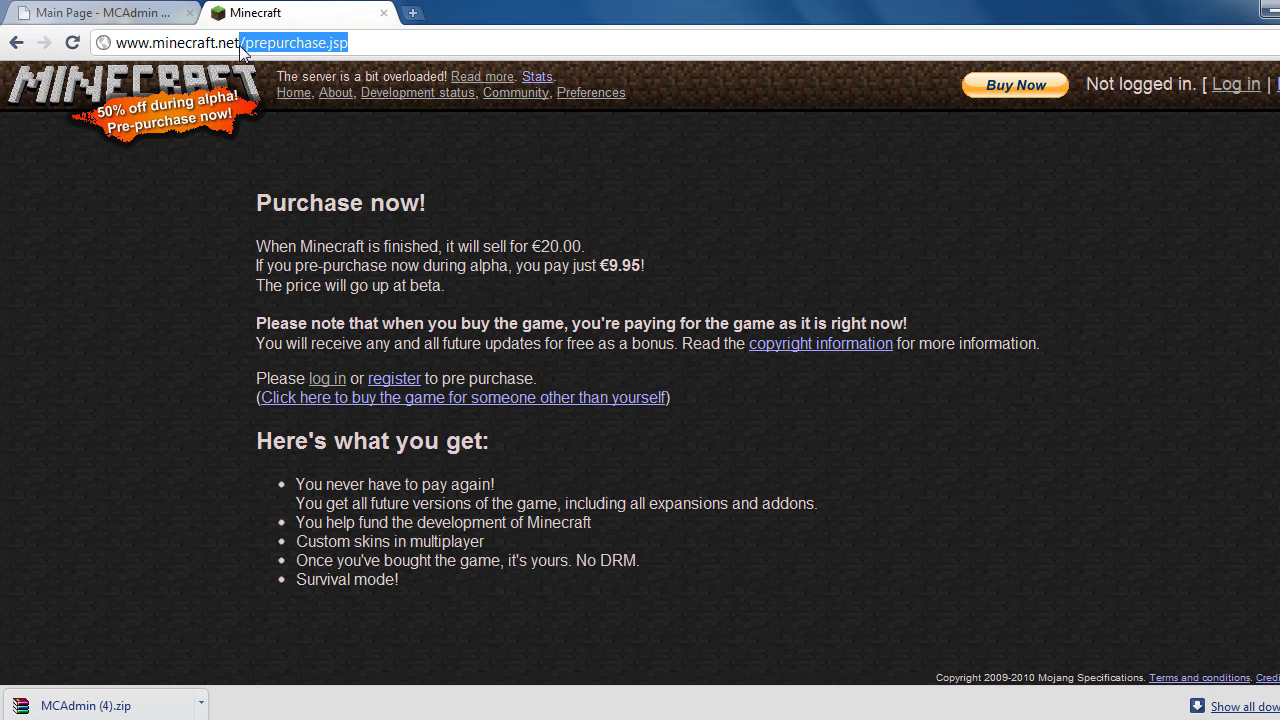
key(BackSpace)
key(Return)
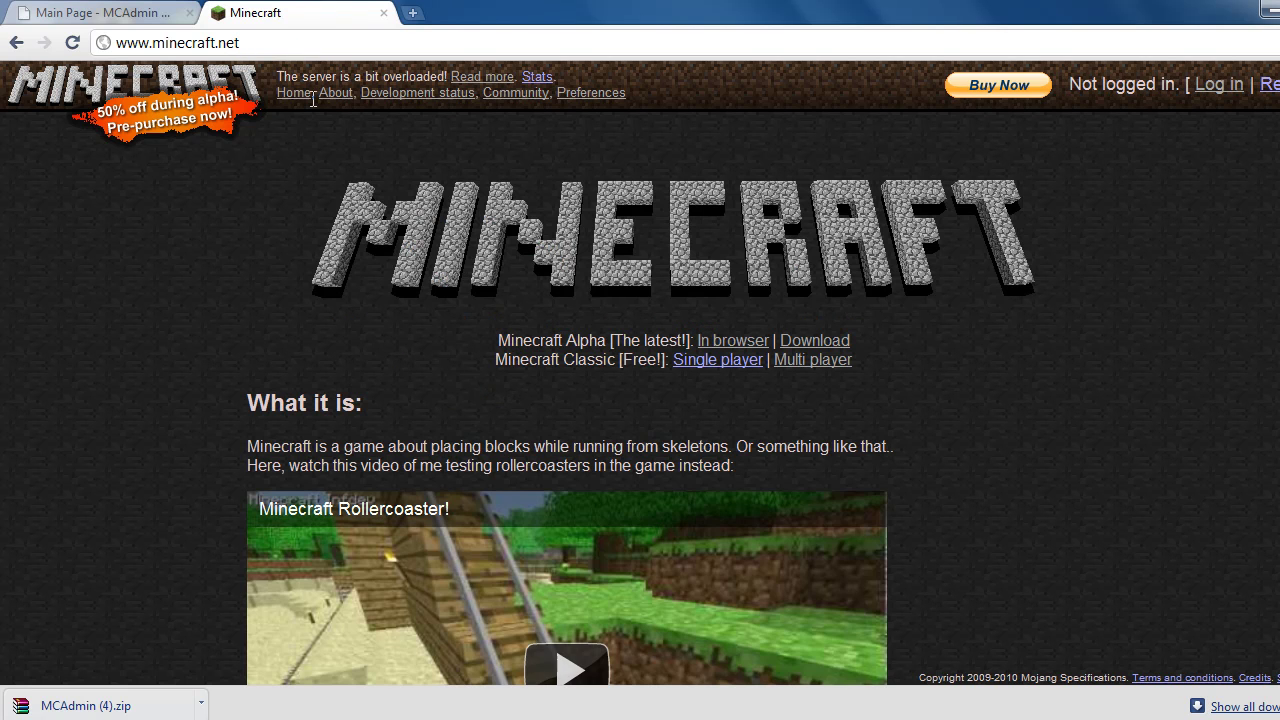
scroll(470, 378, down, 4)
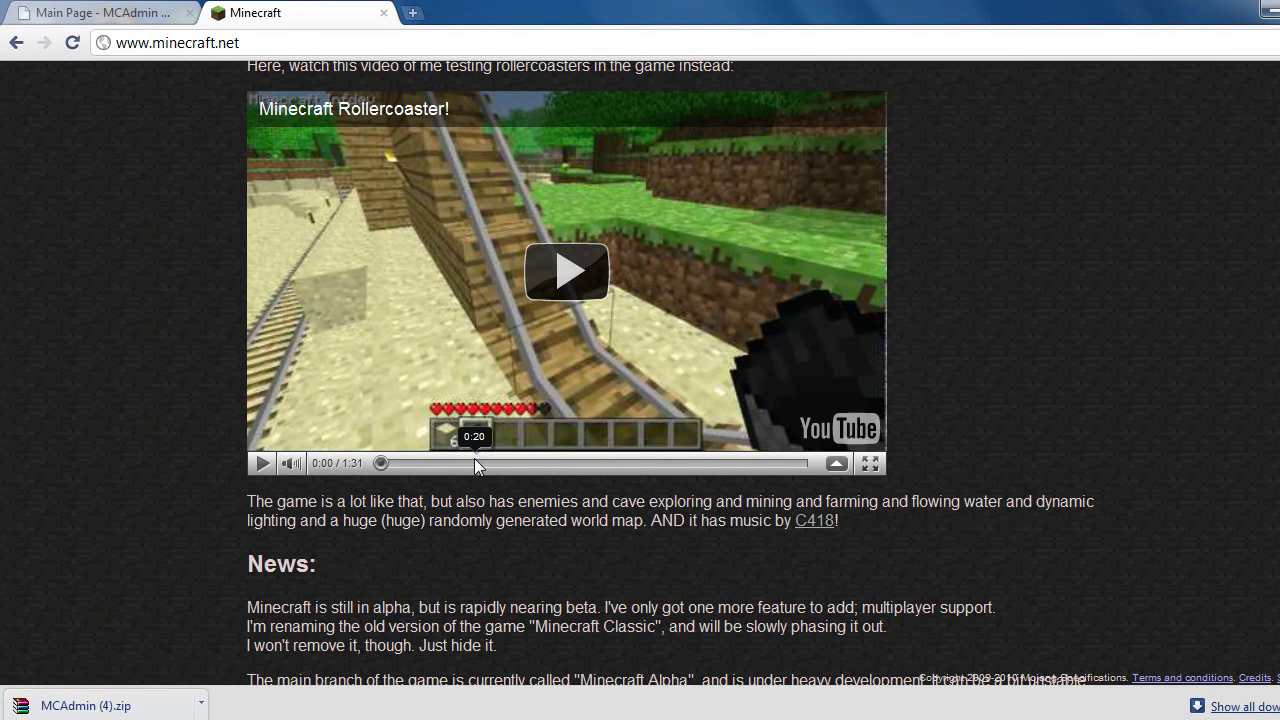
scroll(625, 520, up, 3)
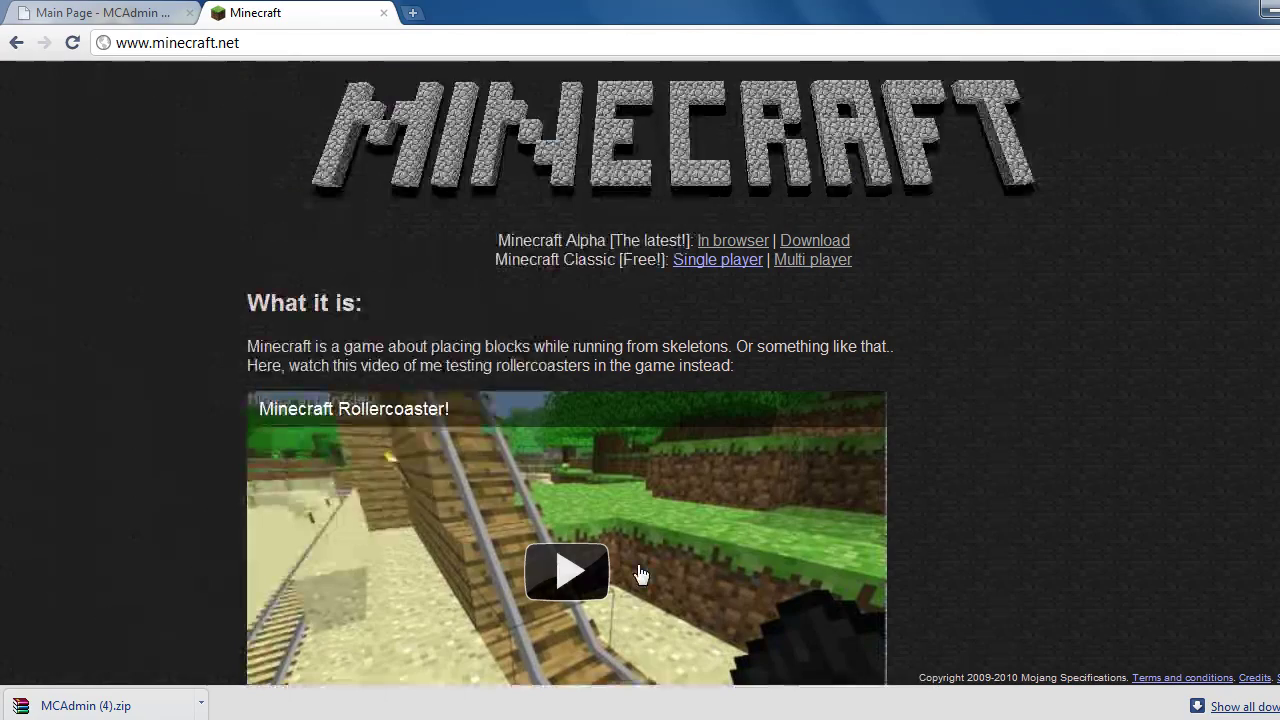
scroll(912, 360, up, 1)
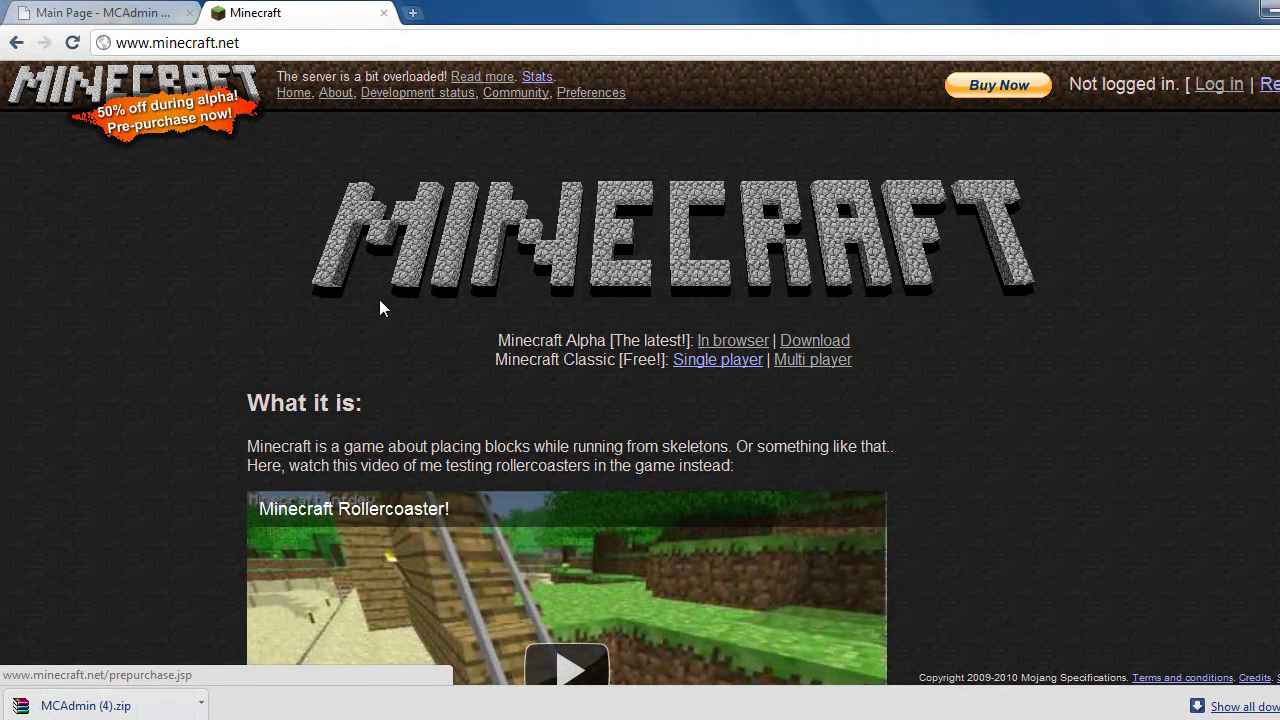
scroll(385, 295, down, 4)
scroll(388, 293, up, 4)
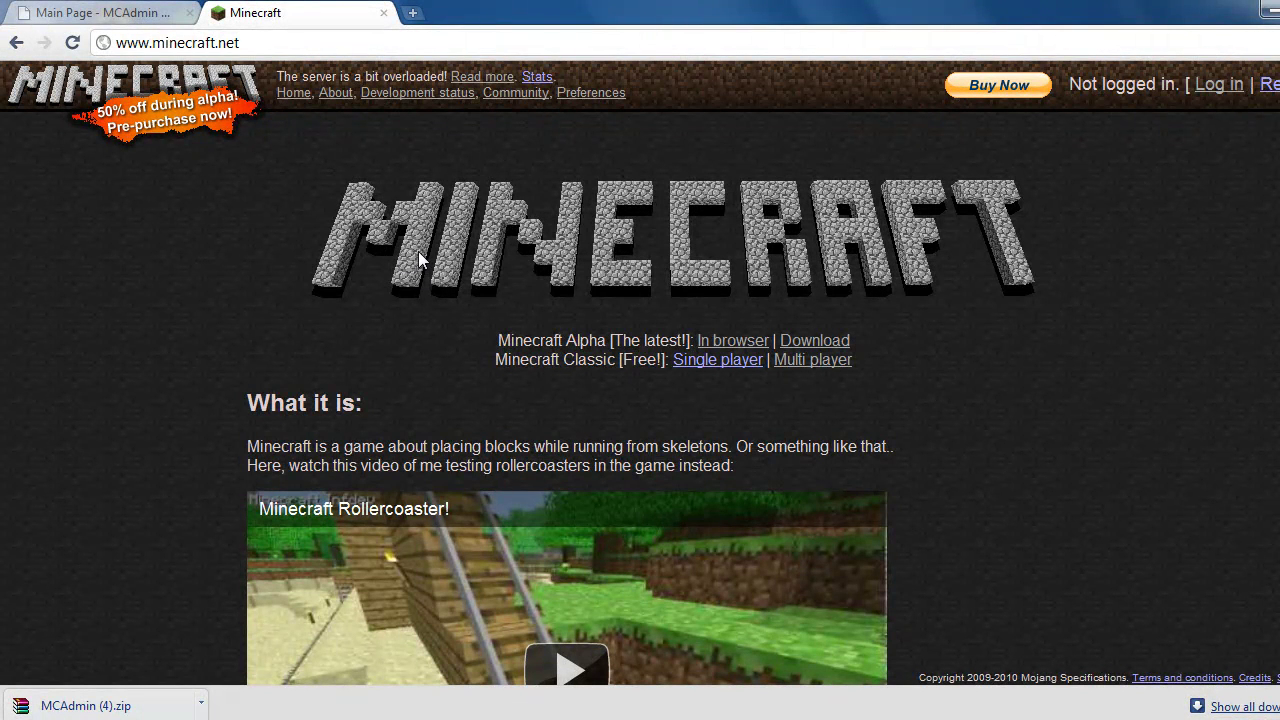
- Check the MCAdmin main page and its web address, and return to the Minecraft site
click(140, 12)
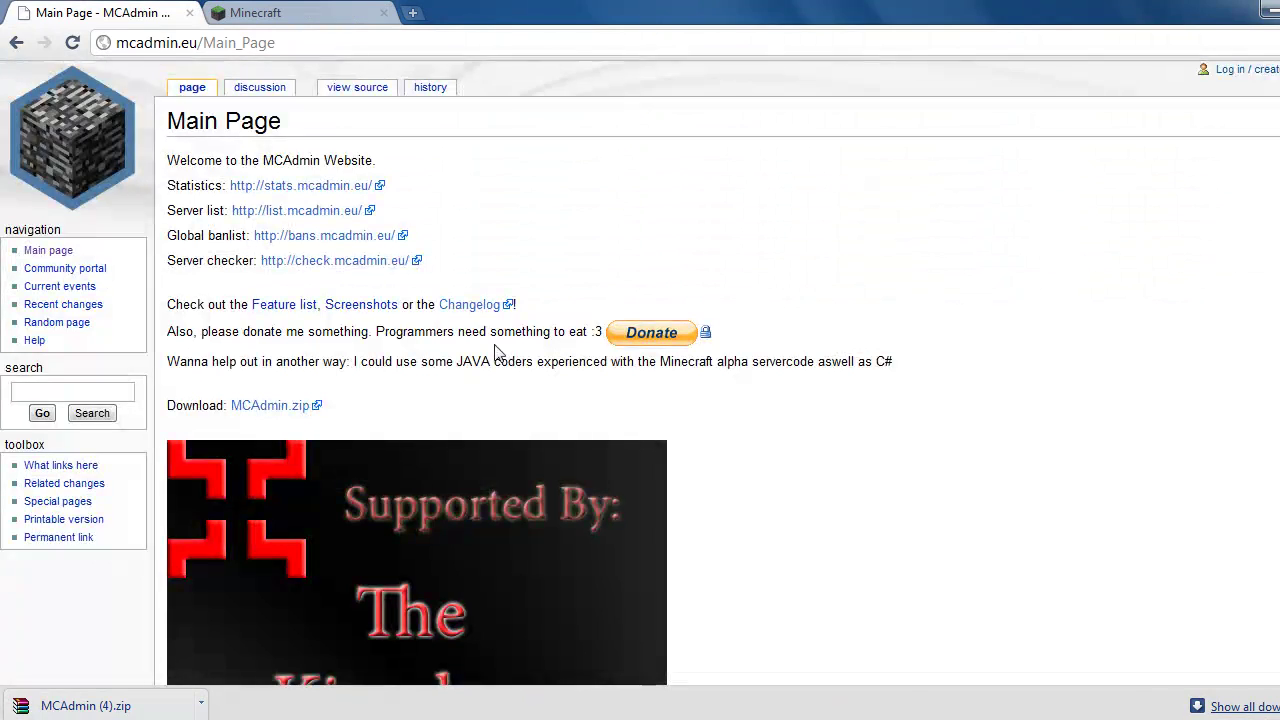
click(342, 52)
click(235, 44)
click(260, 12)
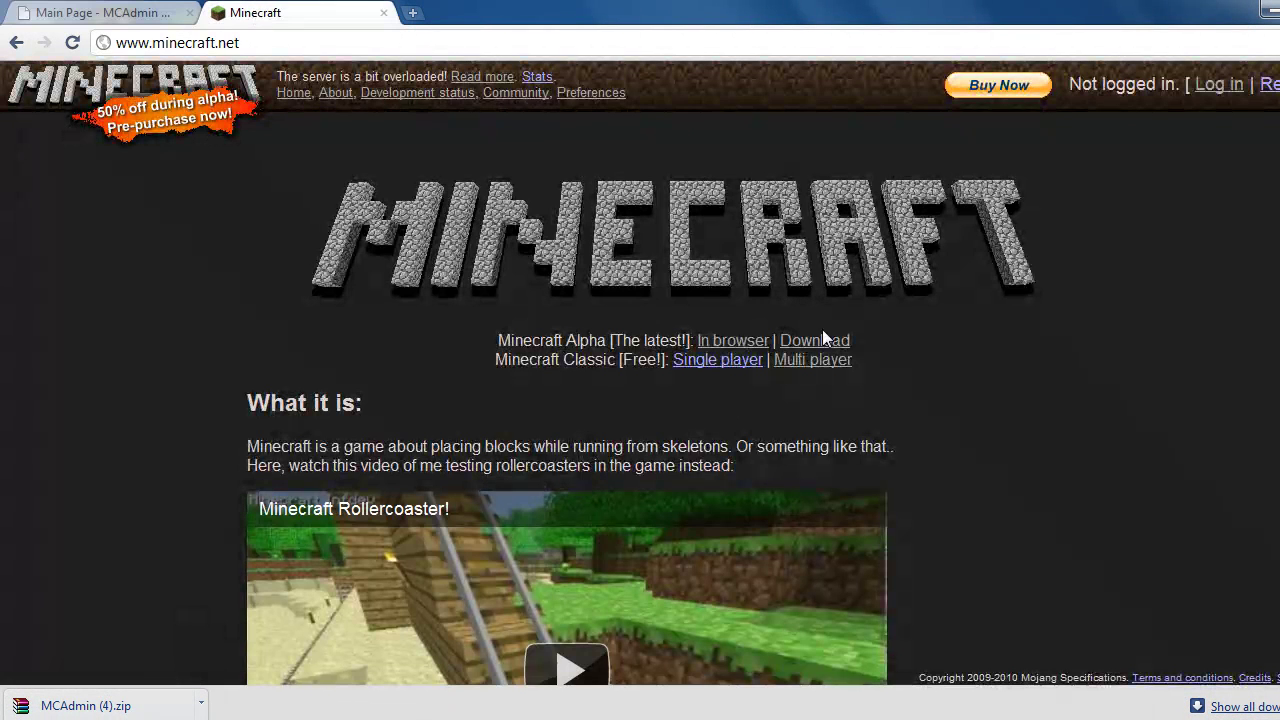
- Open the Minecraft Alpha download page and examine the Multiplayer alpha server software section
click(816, 340)
scroll(572, 392, down, 4)
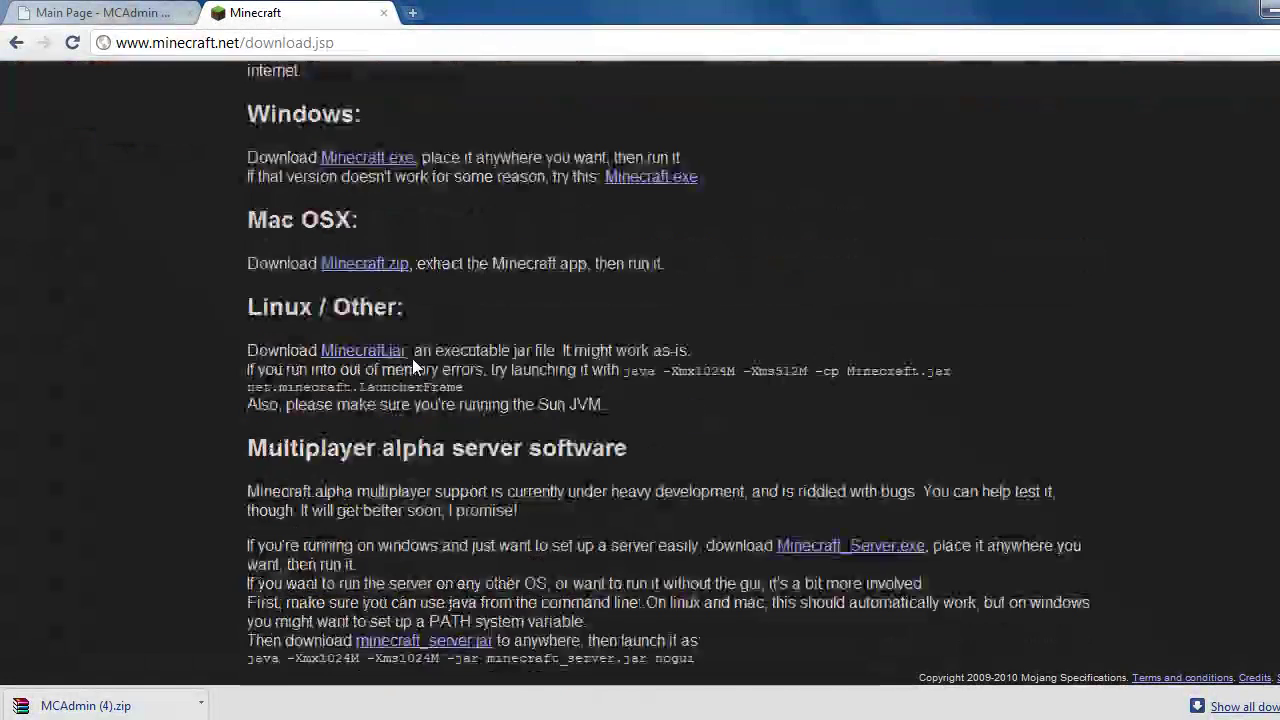
drag(369, 492, 719, 580)
click(719, 598)
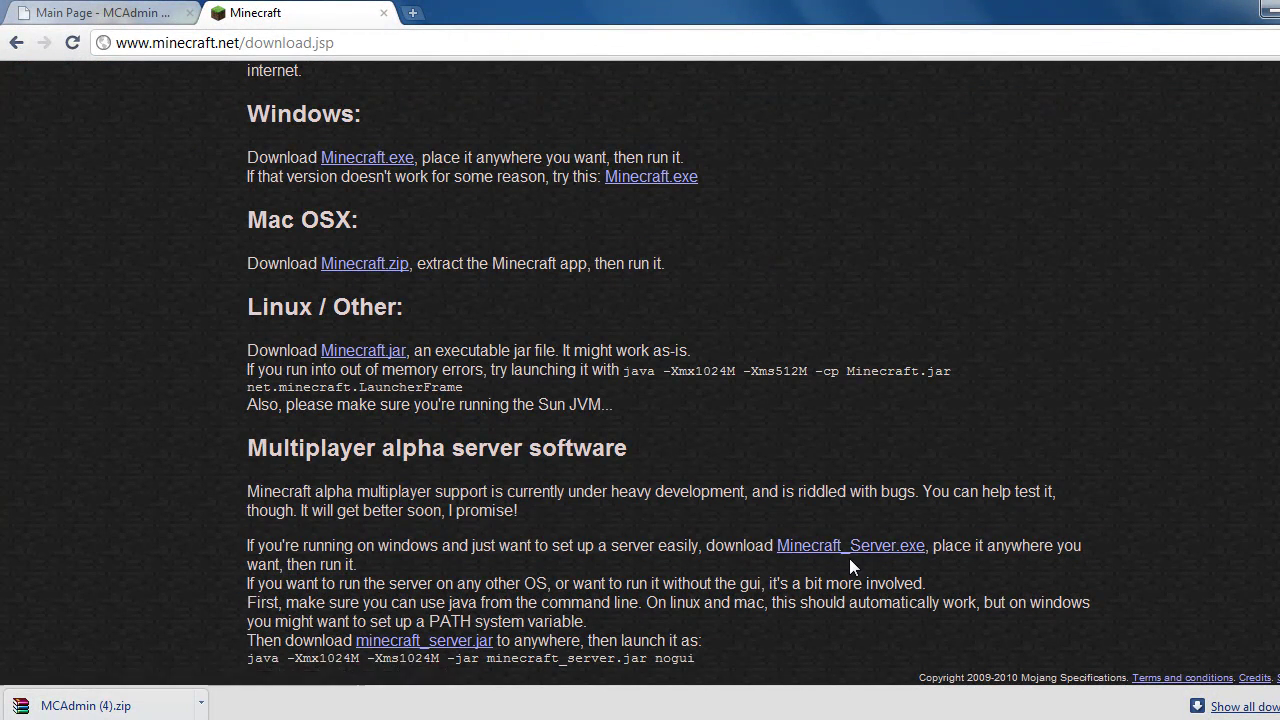
- Download MCAdmin.zip from the MCAdmin main page and open the downloaded archive
click(170, 13)
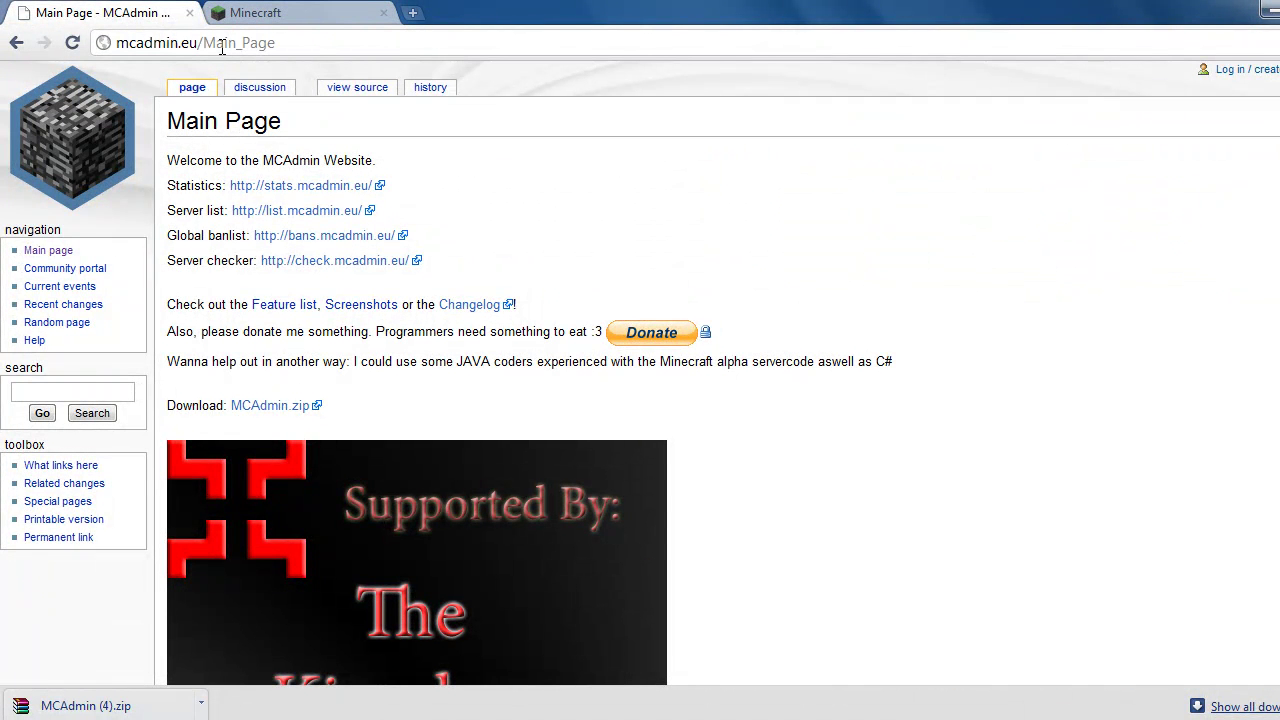
click(254, 405)
click(86, 705)
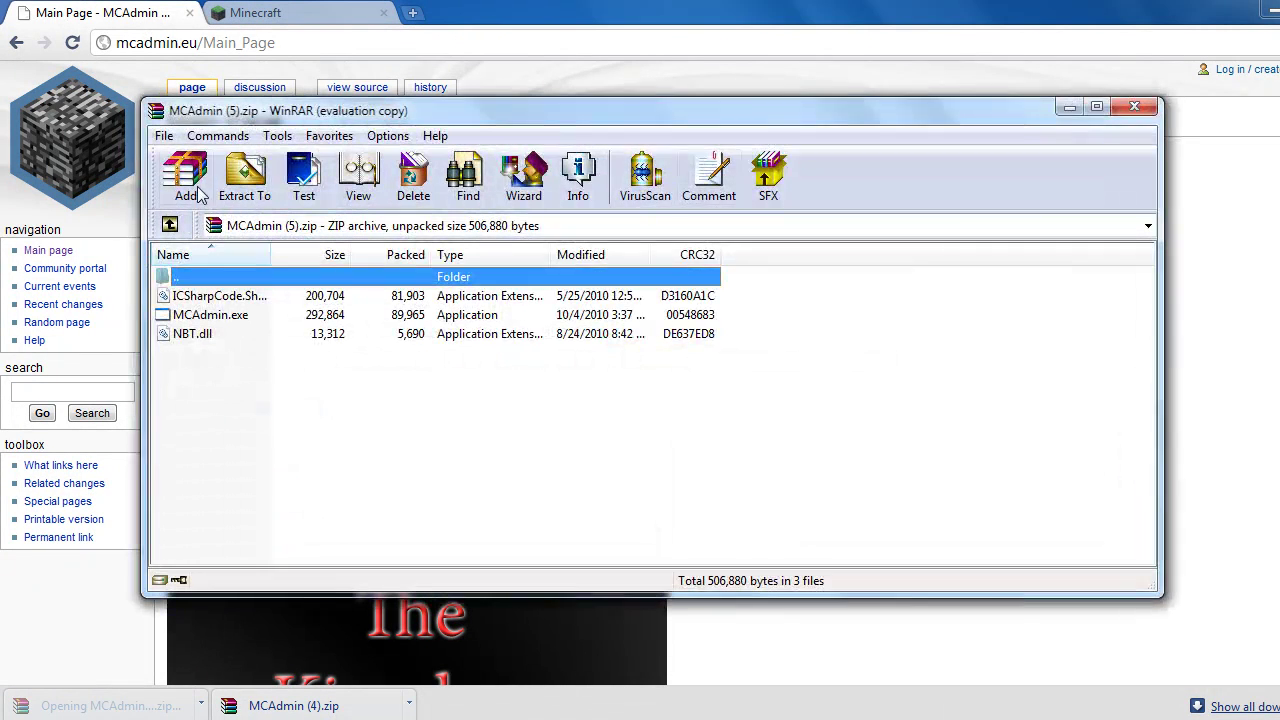
- Extract the MCAdmin archive's files to the Desktop, dismissing the WinRAR license reminder, and close the archive
click(245, 180)
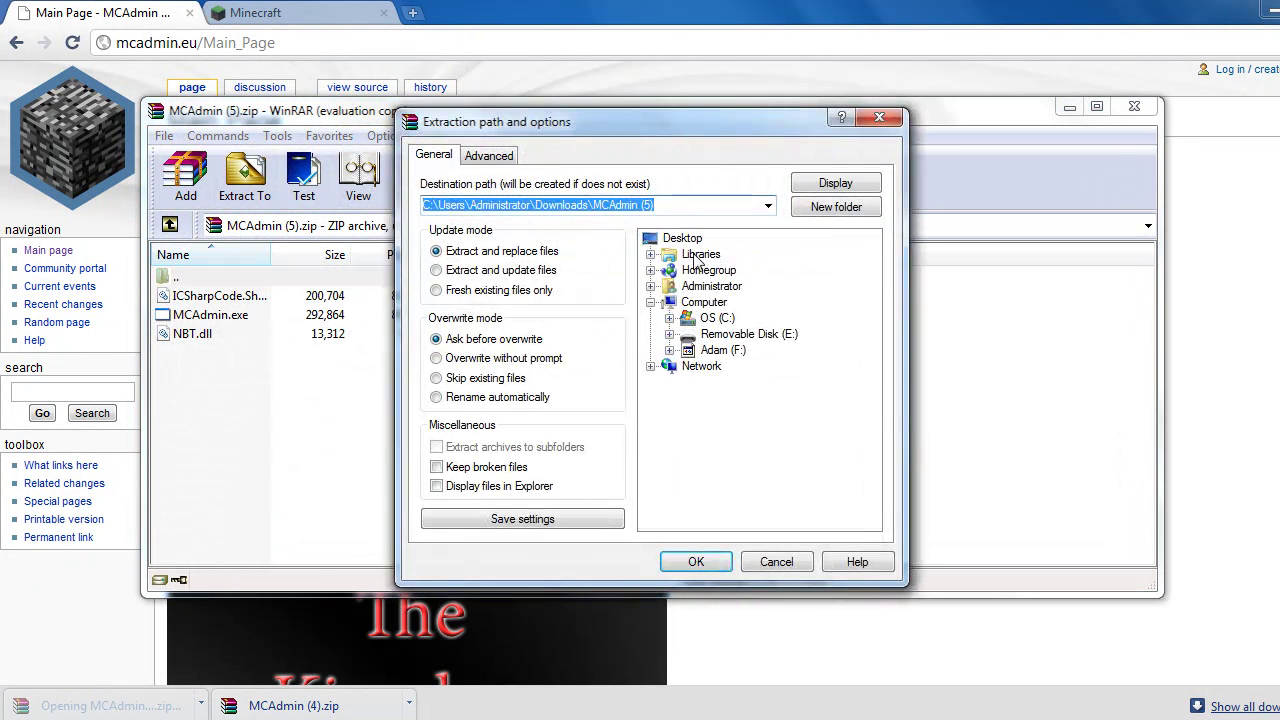
click(682, 238)
click(694, 561)
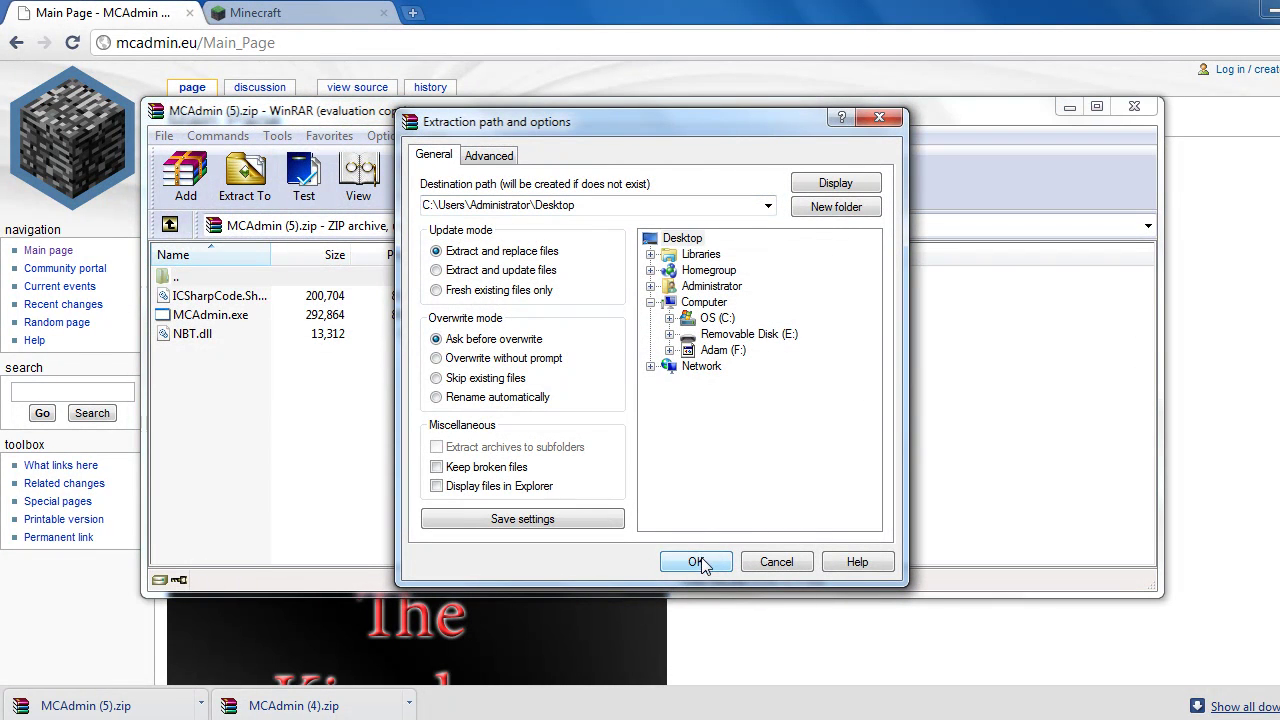
click(318, 366)
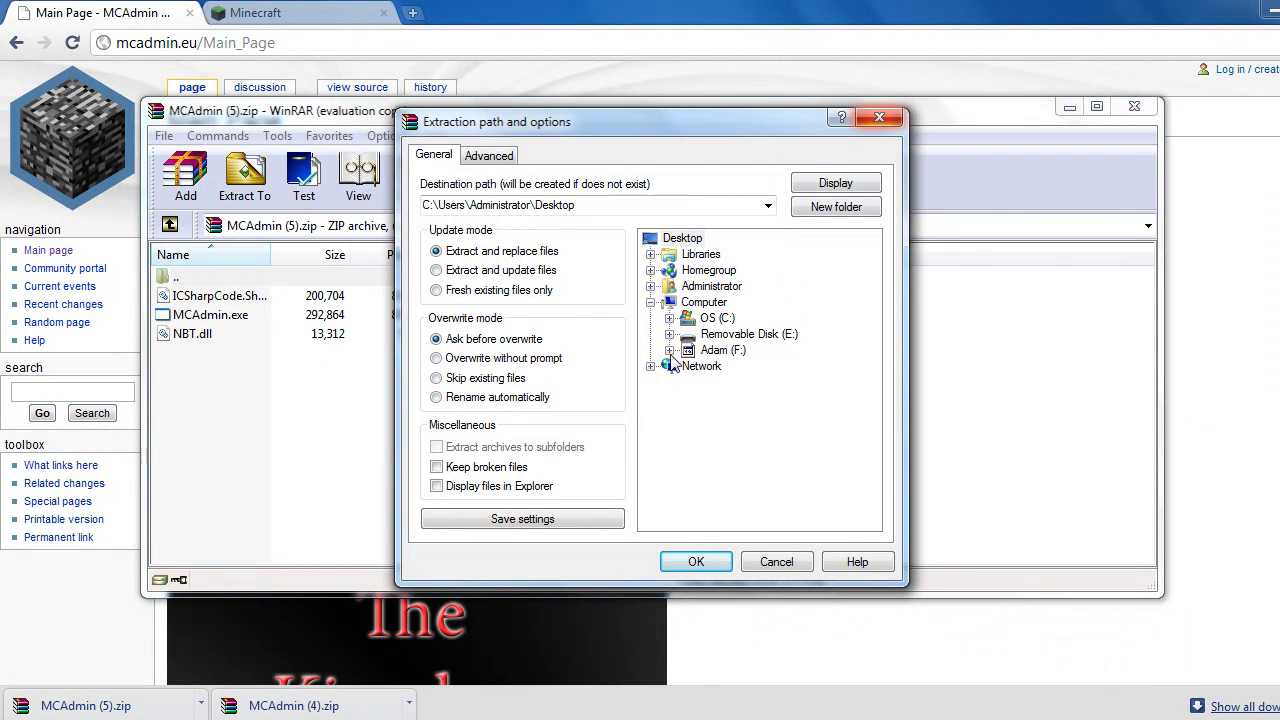
drag(760, 126, 360, 113)
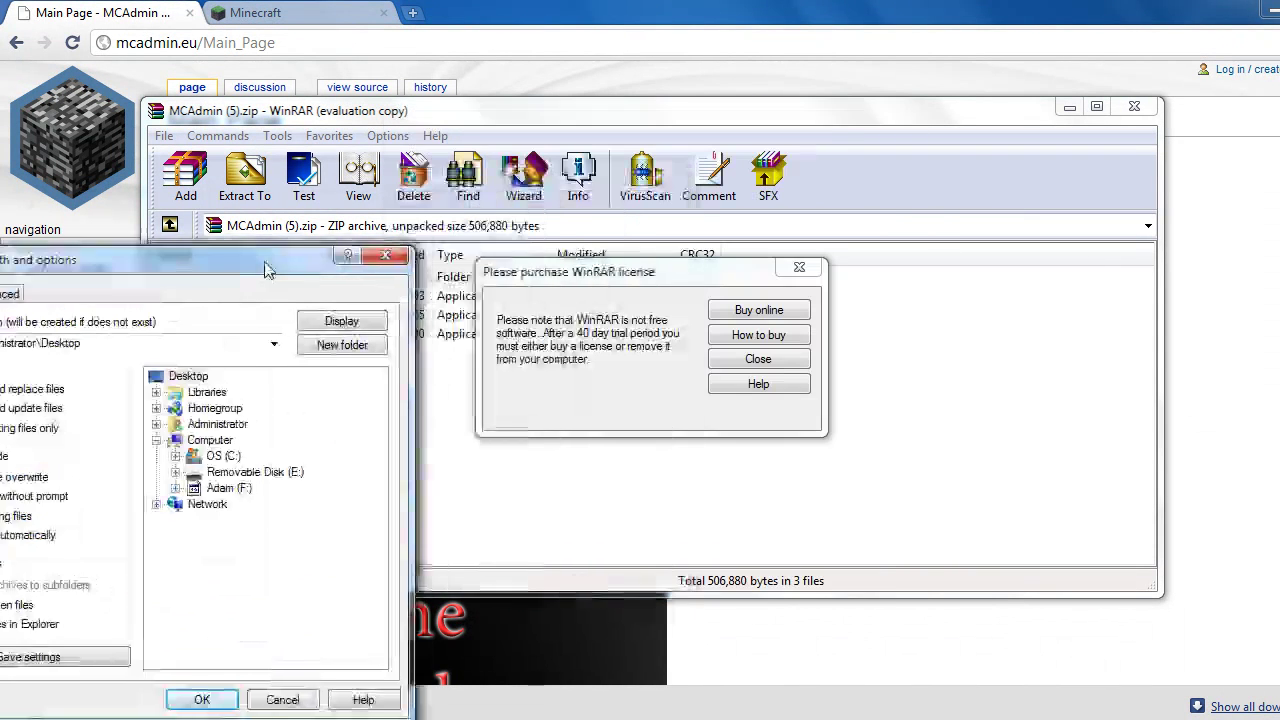
click(757, 357)
click(245, 175)
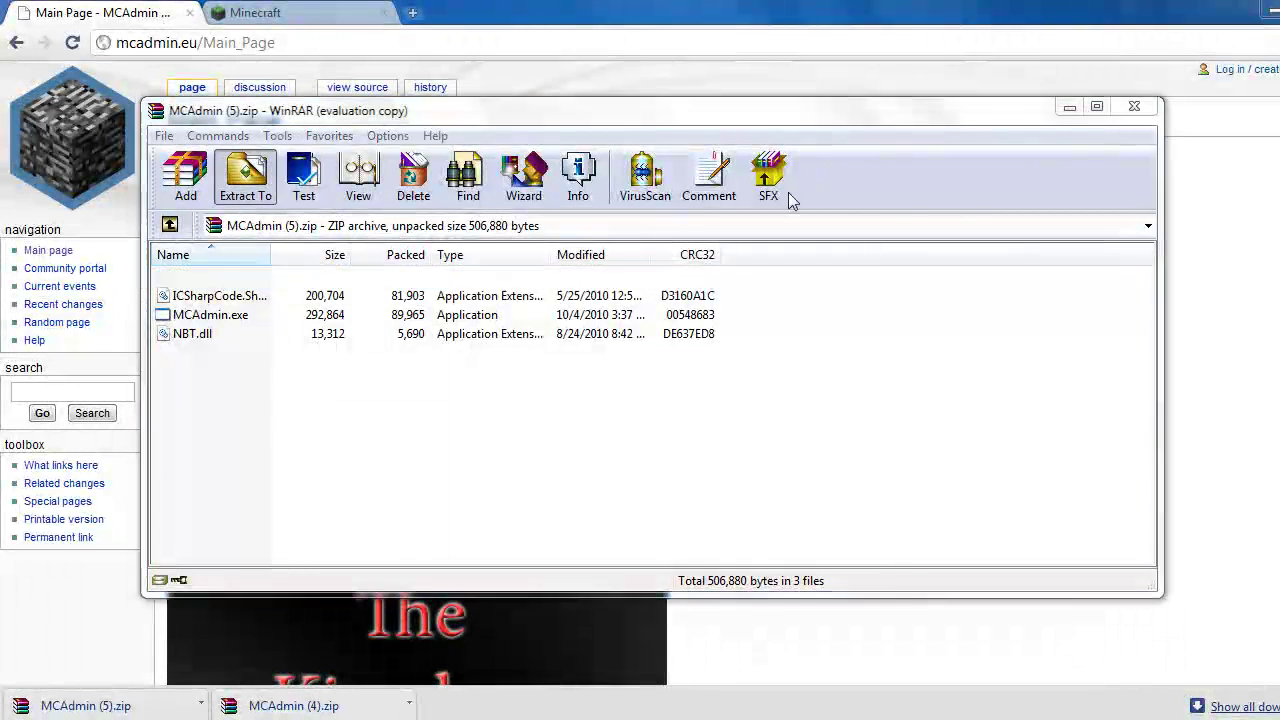
click(690, 238)
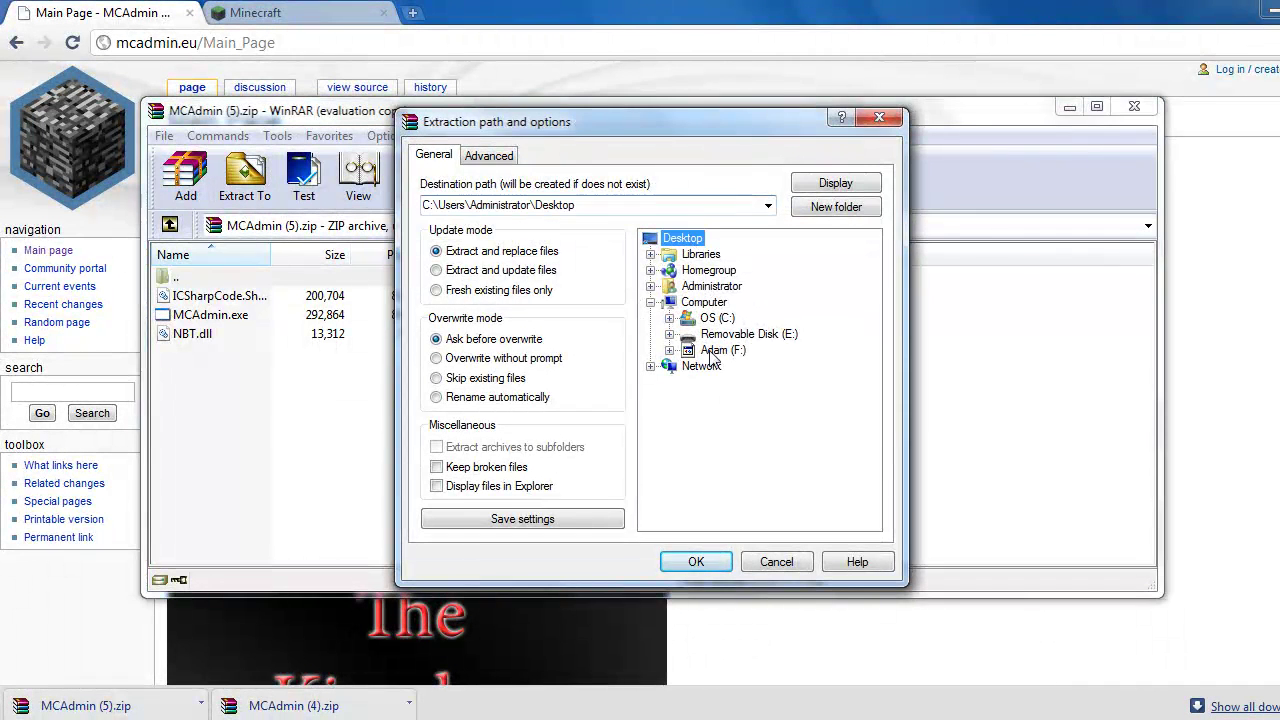
click(696, 561)
click(1150, 110)
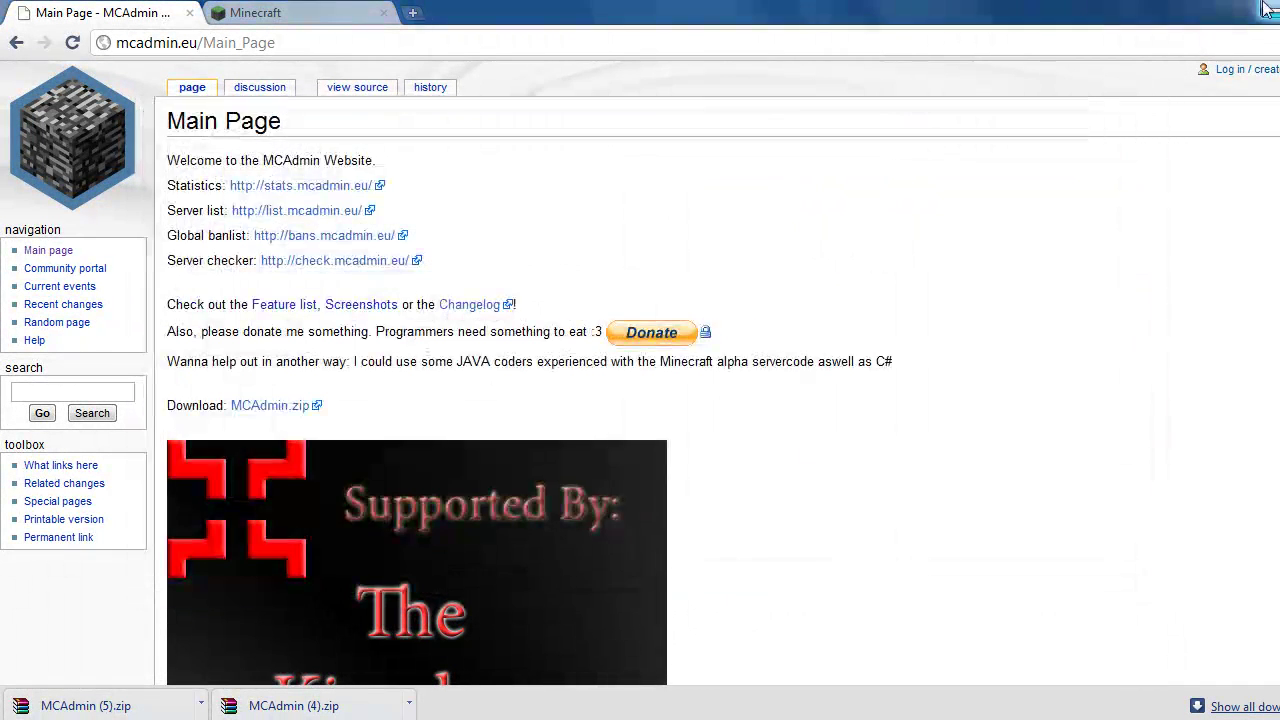
- Create a new folder named mcadmin on the Windows desktop
key(super+d)
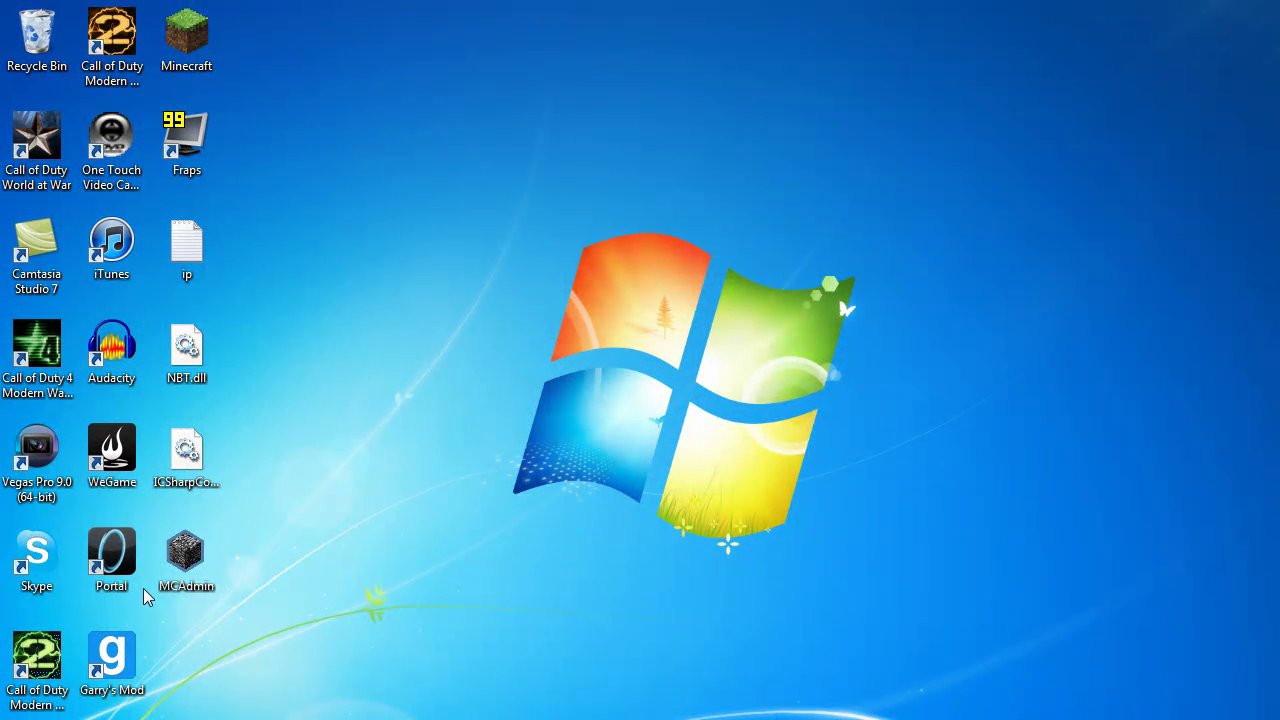
drag(292, 612, 150, 316)
right_click(407, 448)
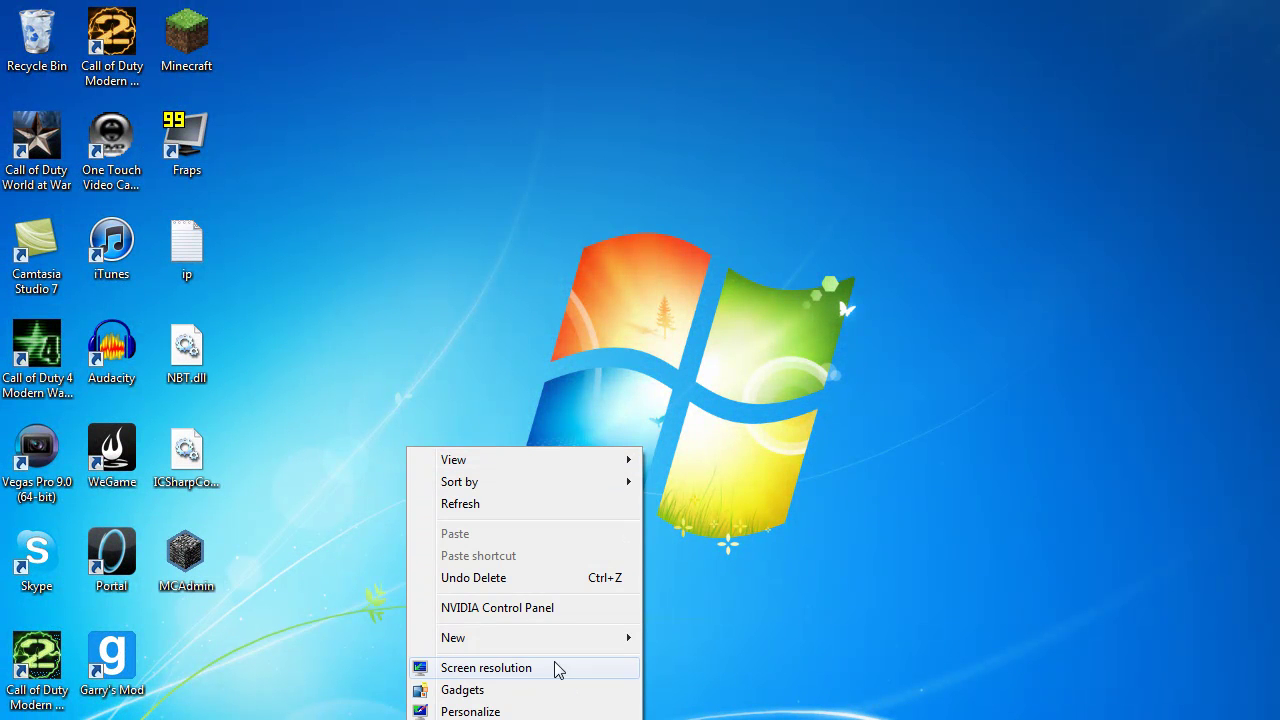
mouse_move(534, 640)
click(731, 345)
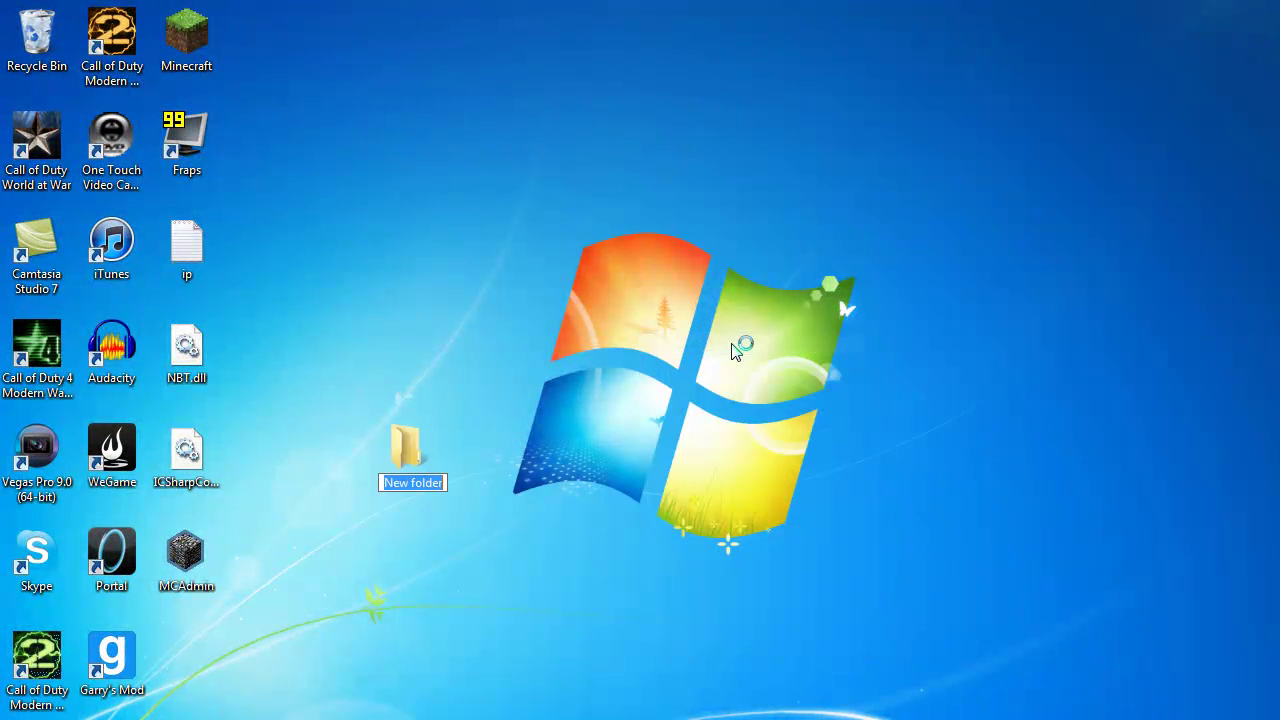
text(mcadmin)
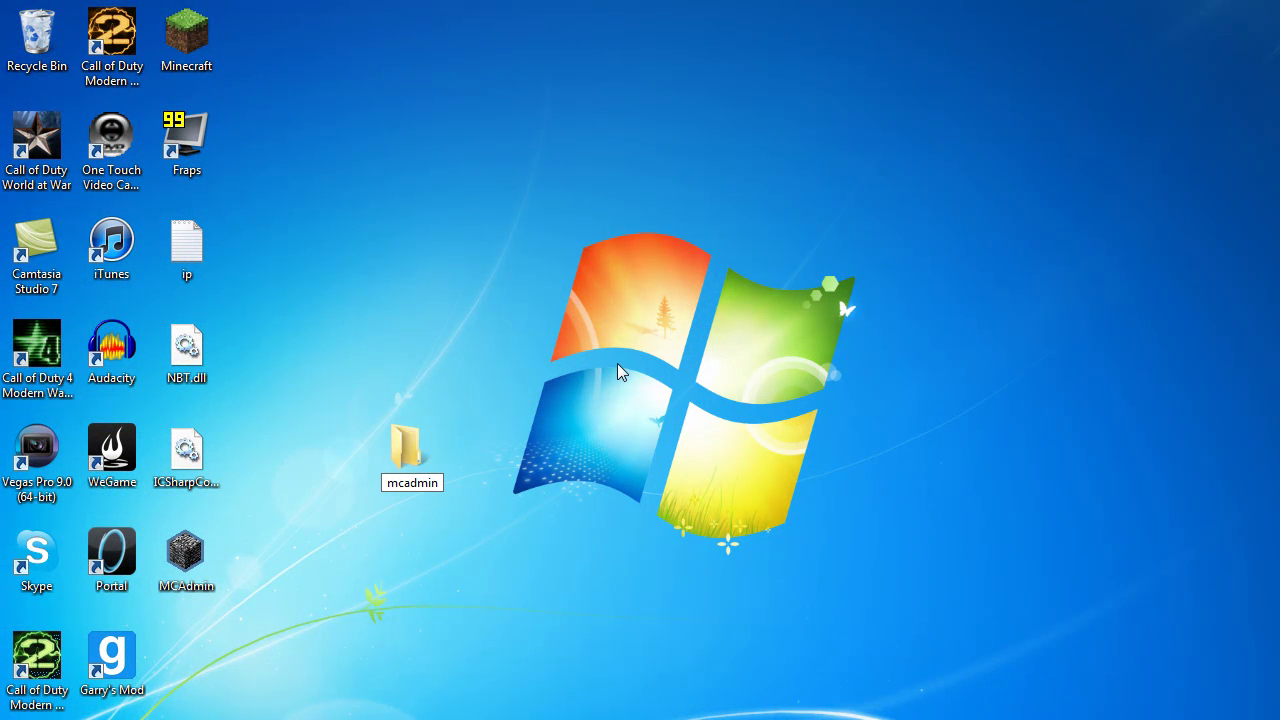
click(595, 372)
- Move the extracted NBT.dll, ICSharpCode and MCAdmin files into the mcadmin folder and open the folder
drag(247, 614, 155, 410)
ctrl+click(190, 368)
mouse_move(190, 368)
mouse_down()
mouse_move(414, 466)
mouse_move(438, 459)
mouse_move(187, 346)
mouse_up()
double_click(159, 346)
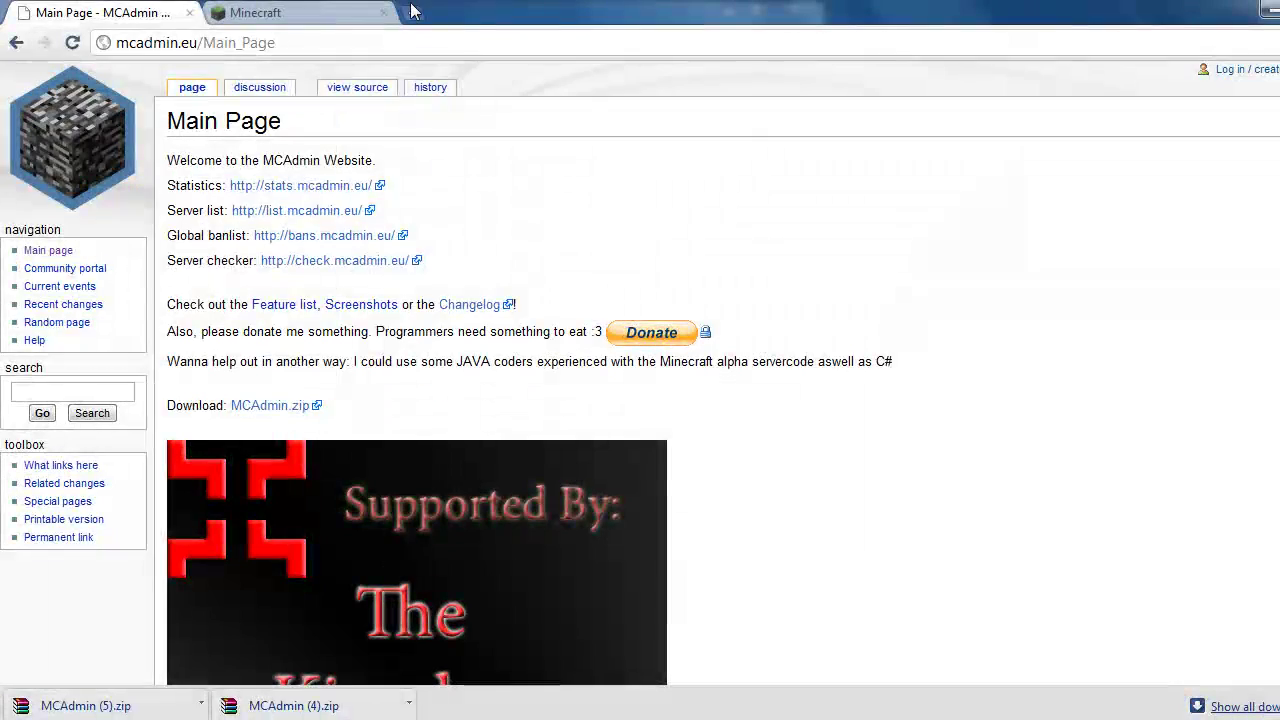
- Return to the Minecraft download page in the browser and launch a Command Prompt with cmd
click(338, 13)
click(371, 45)
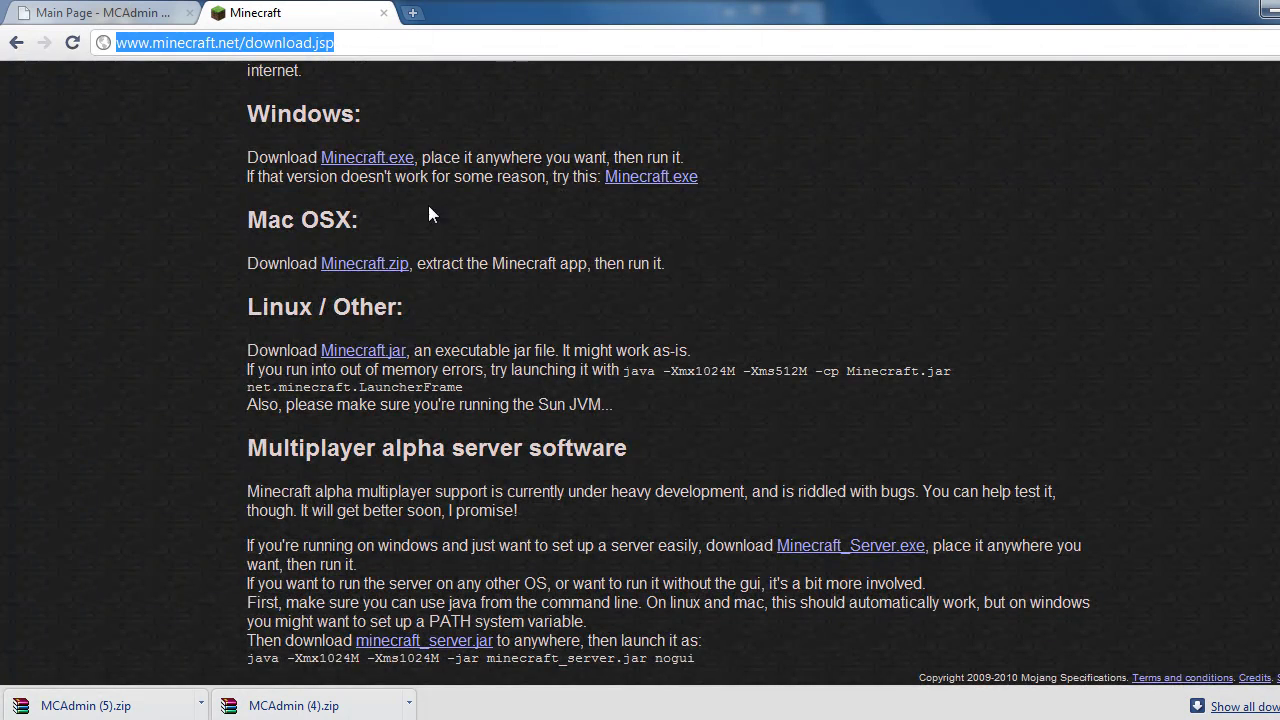
click(14, 714)
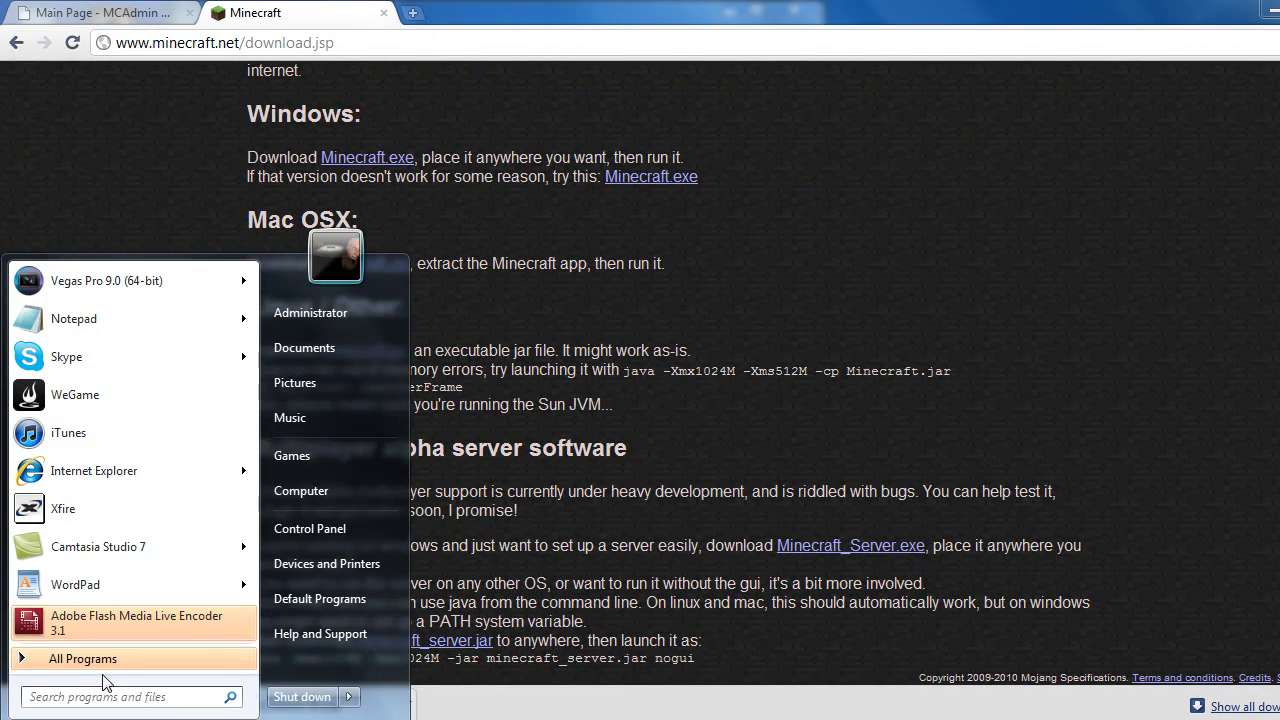
text(cmd)
key(Return)
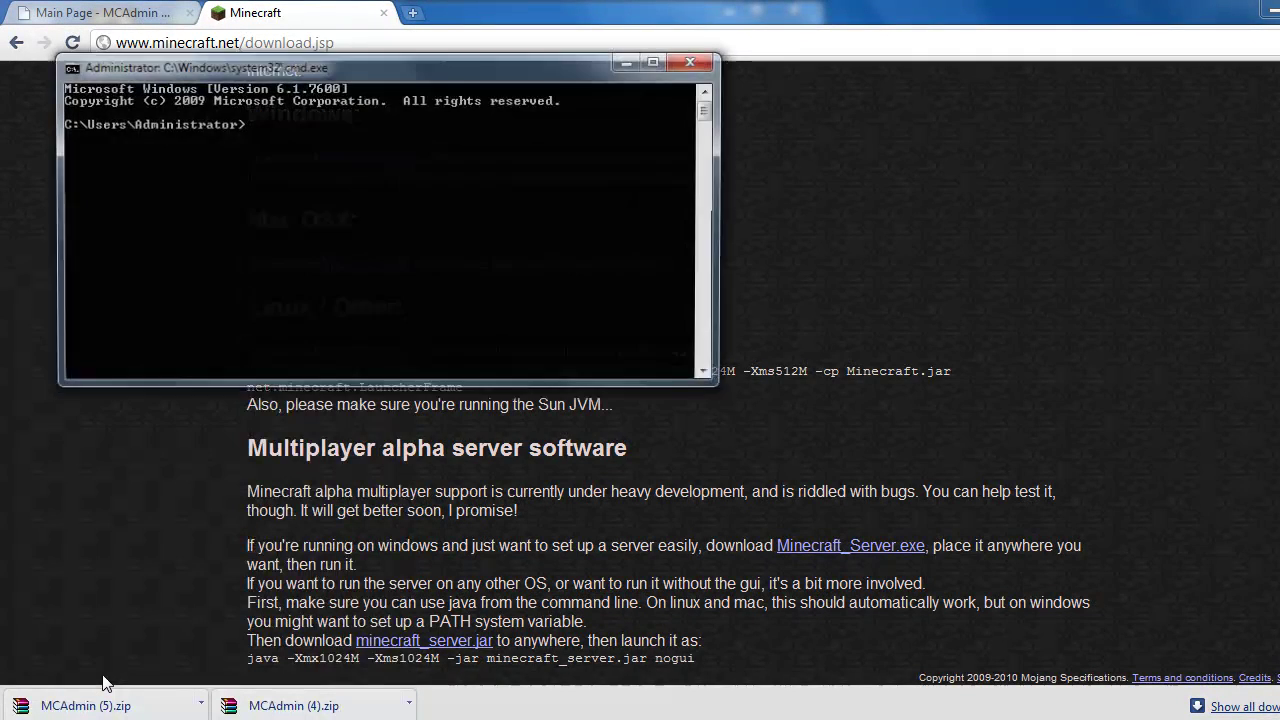
- Run ipconfig in the Command Prompt and find the default gateway of the Wireless Network Connection adapter
drag(362, 64, 744, 120)
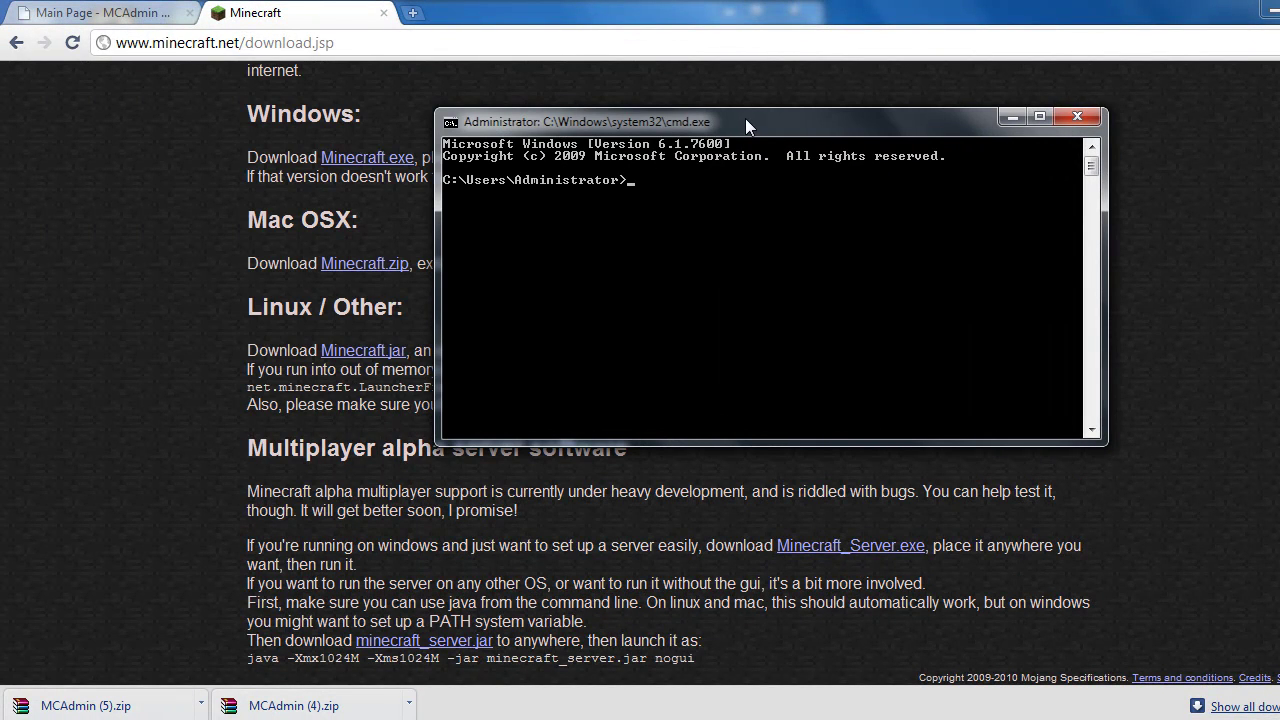
text(ipconfig\)
key(Return)
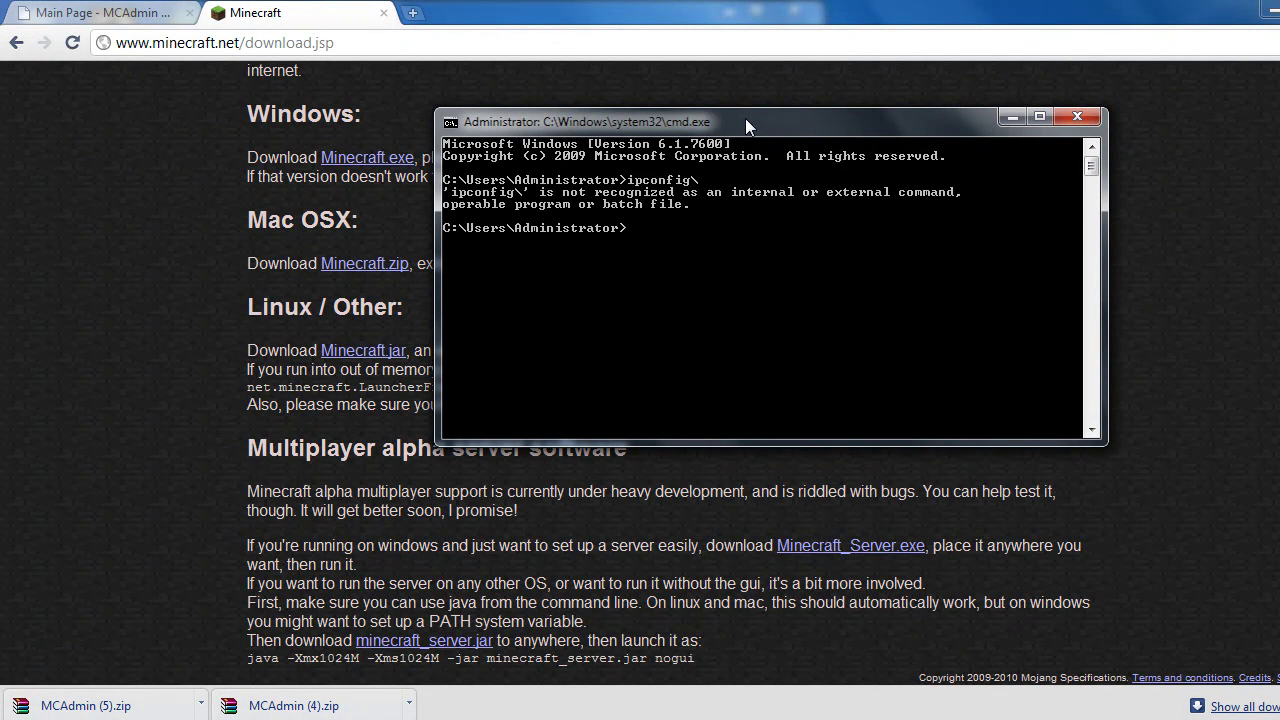
text(ipcong)
text(ig)
key(Return)
scroll(745, 305, up, 4)
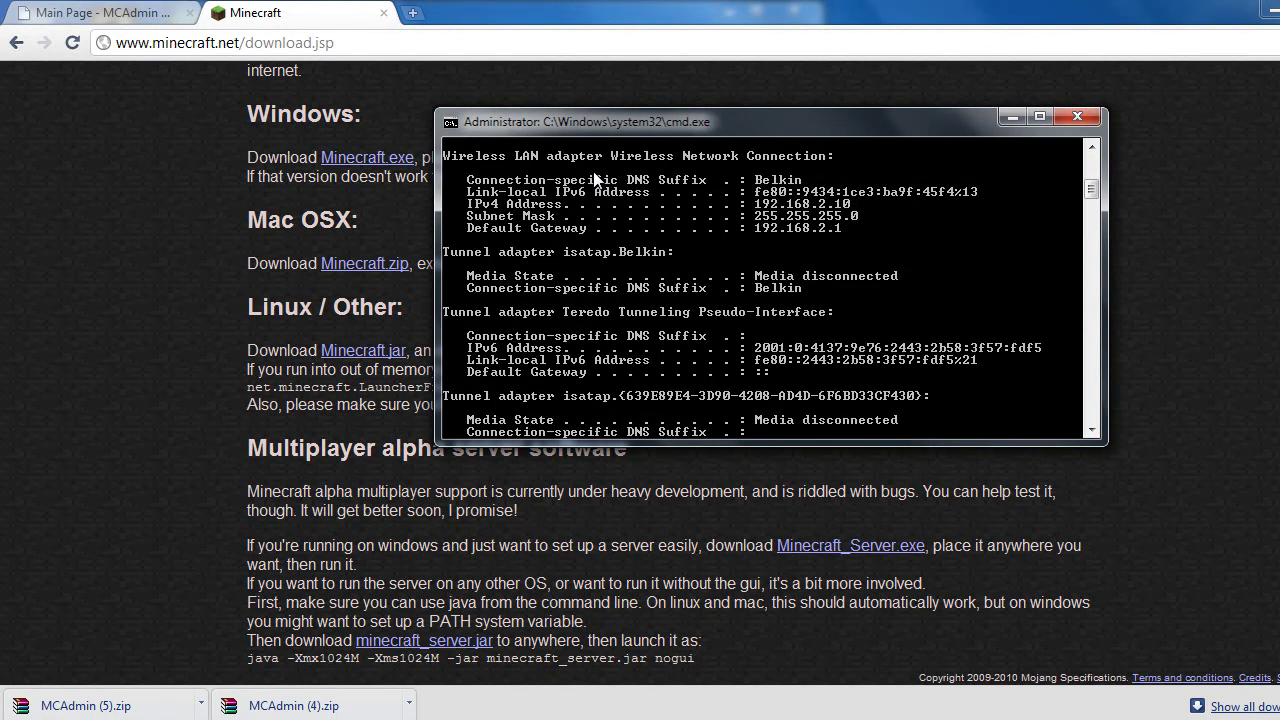
scroll(643, 190, up, 4)
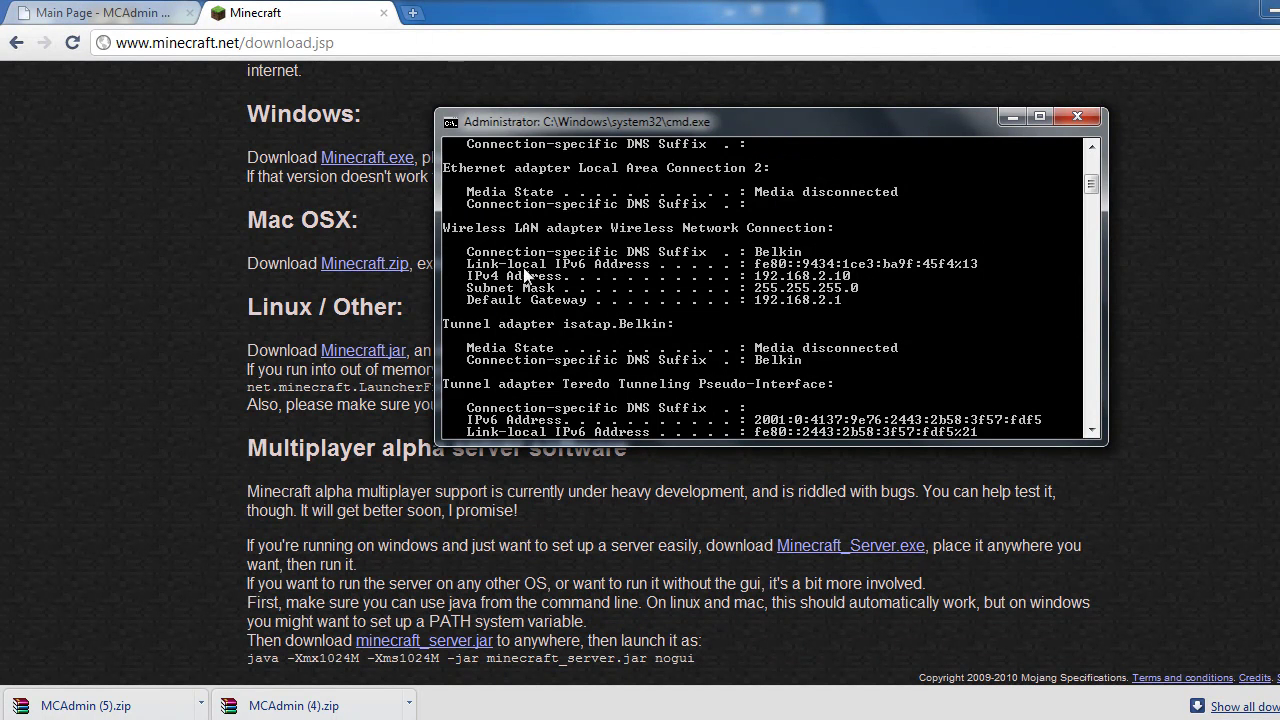
scroll(666, 275, down, 1)
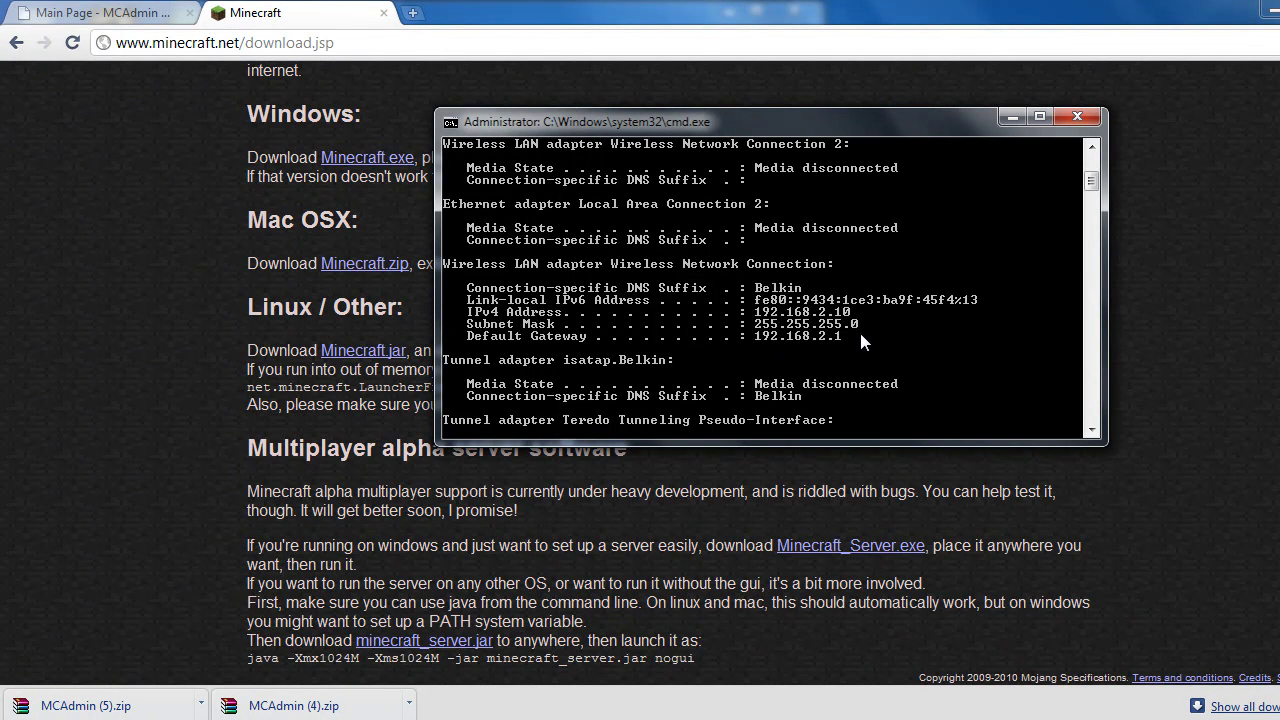
- Load the router's setup page at 192.168.2.1 and open the firewall's Virtual Servers settings
click(313, 34)
text(192.168.)
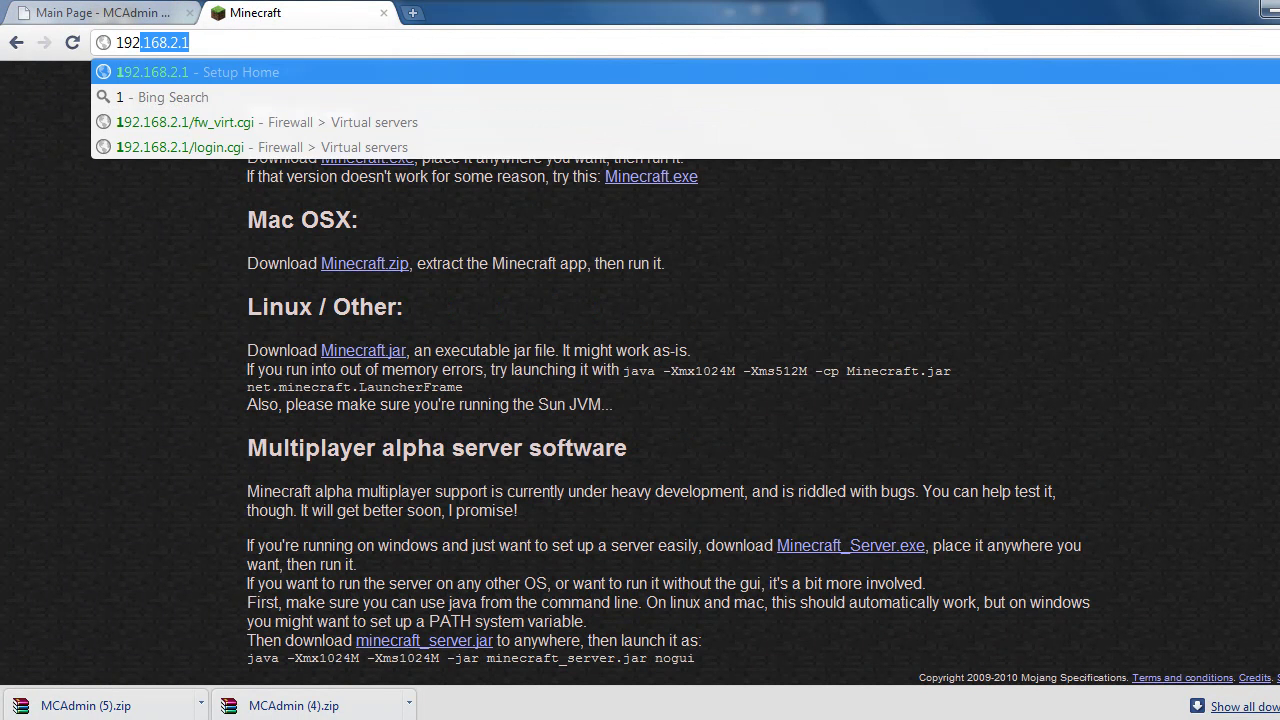
text(2.1)
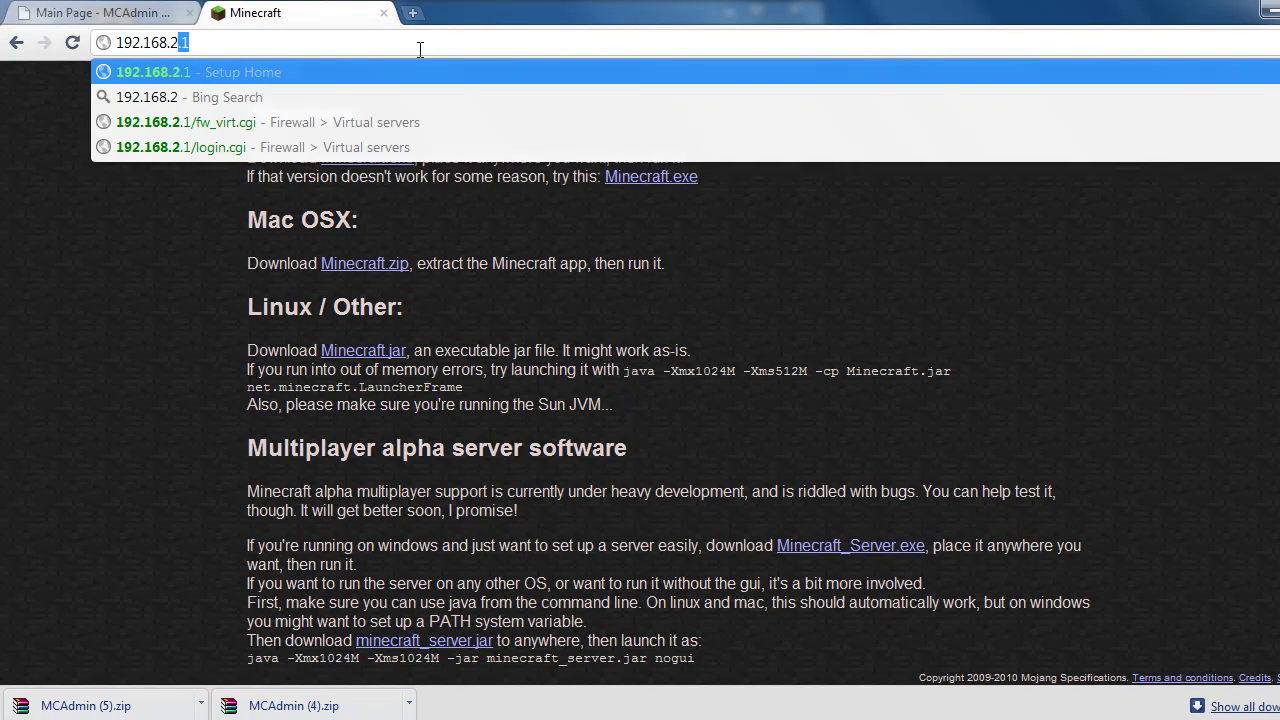
key(Return)
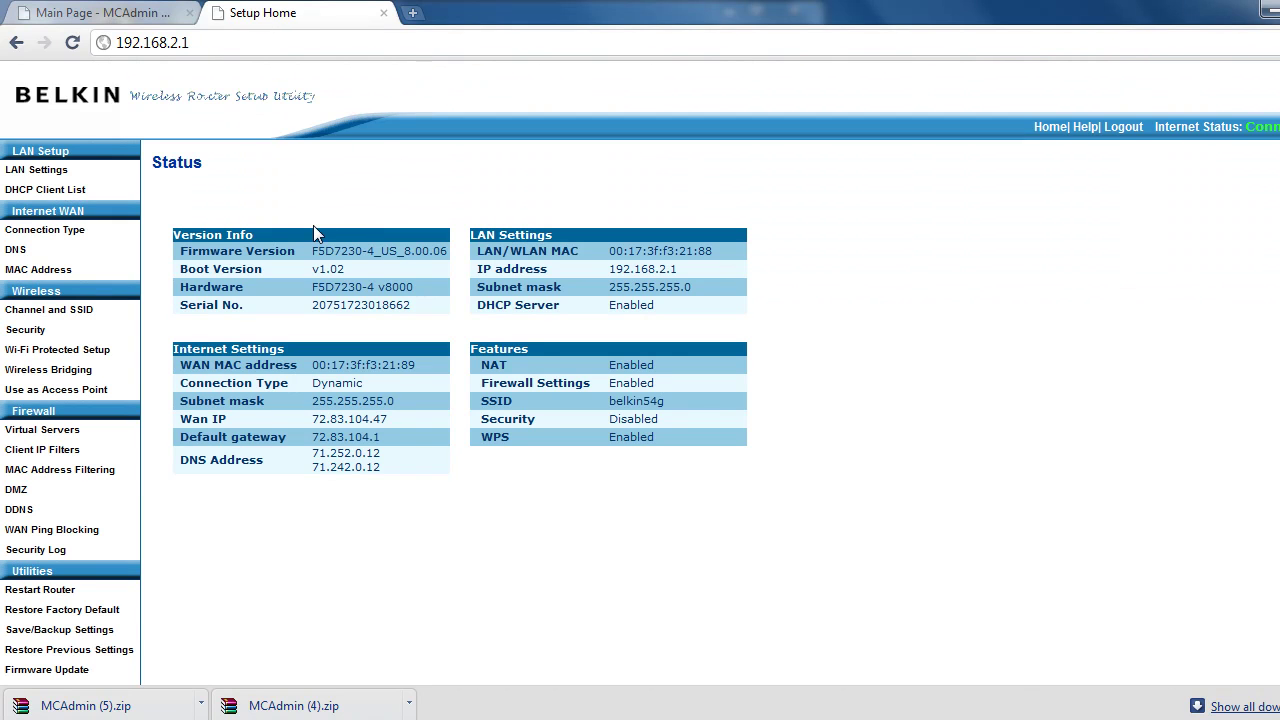
click(89, 428)
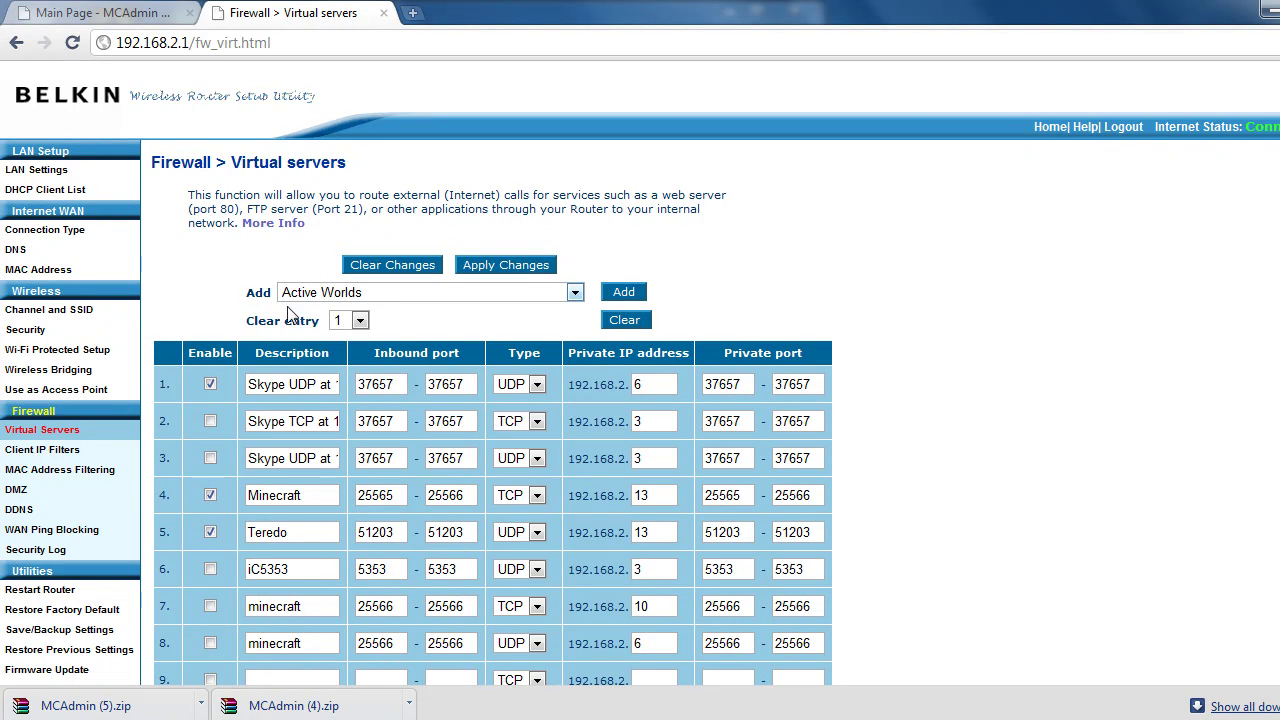
- Examine the Minecraft virtual server entries, including the description and inbound port range of entry 4
drag(316, 492, 246, 494)
click(314, 607)
scroll(333, 590, down, 1)
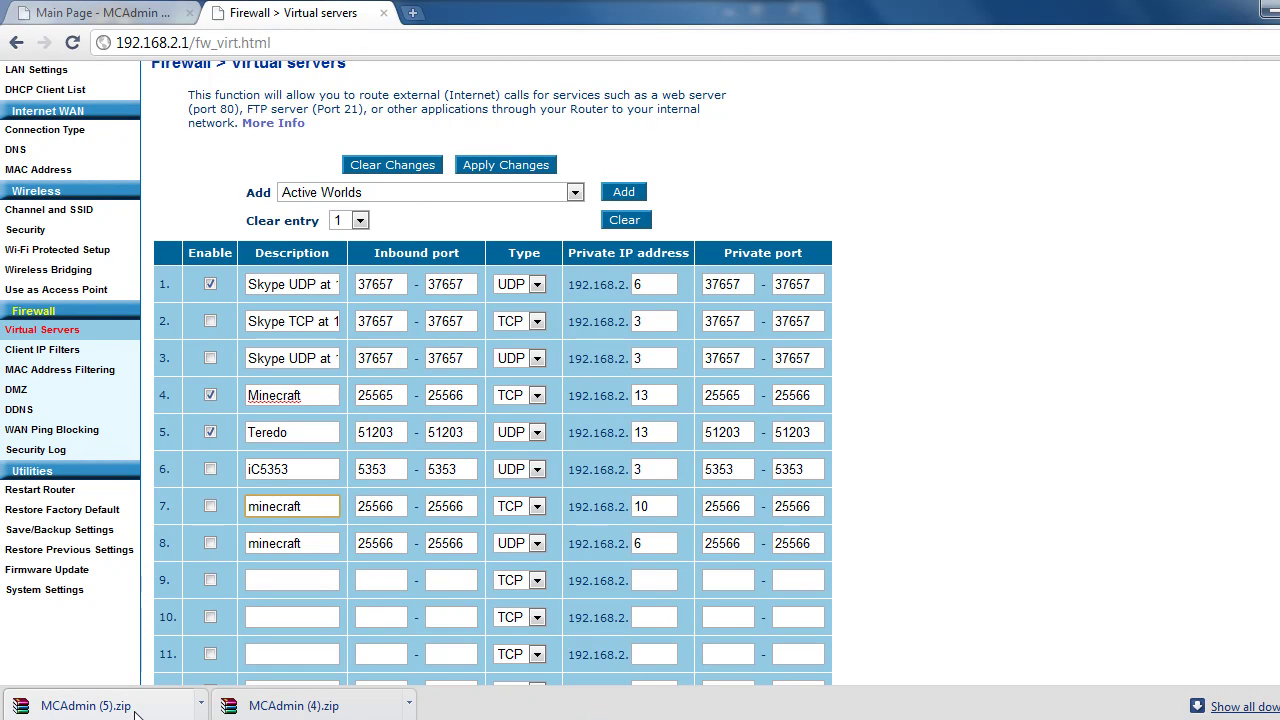
double_click(406, 394)
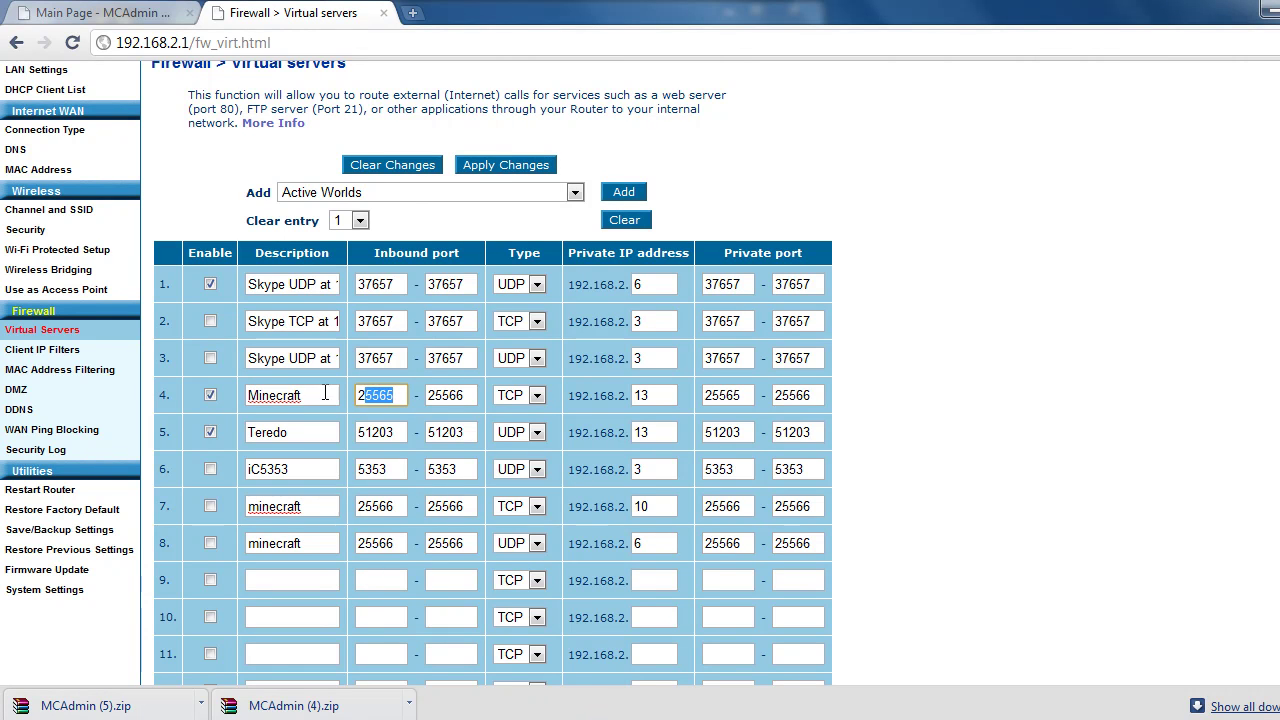
double_click(472, 393)
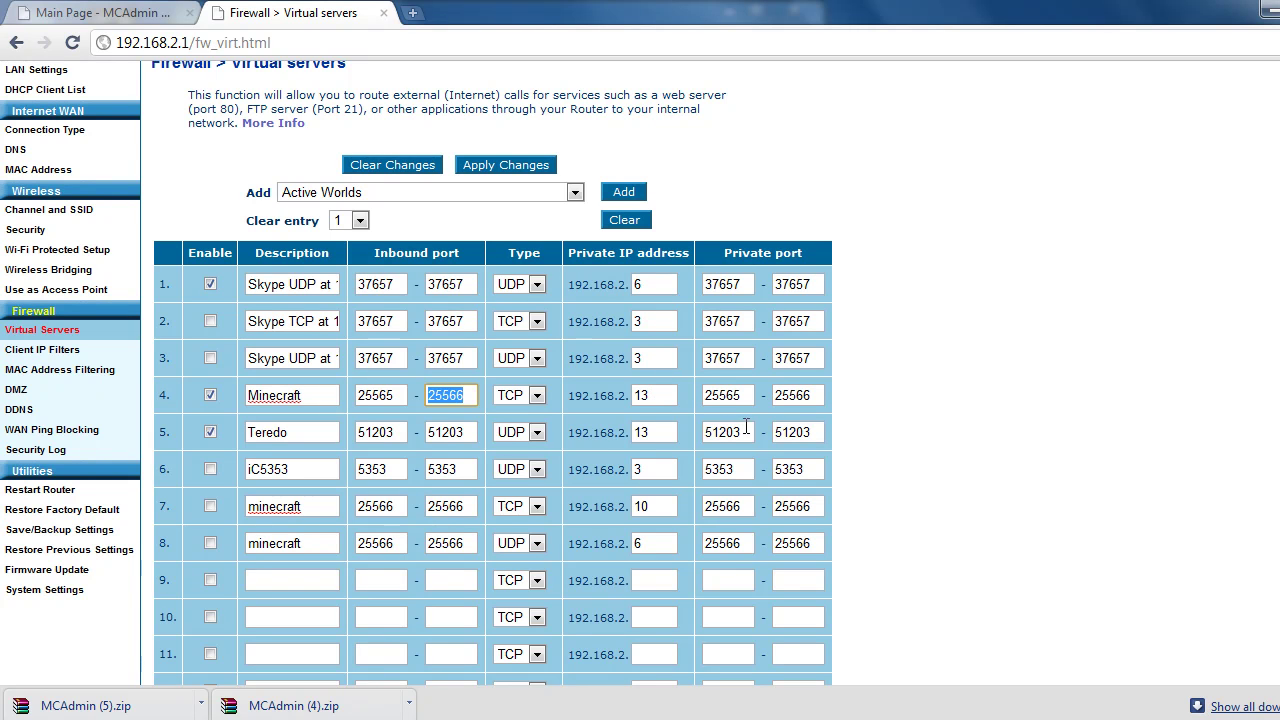
- Compare the Minecraft entry's private IP address with the computer's IPv4 address in the Command Prompt
click(672, 396)
key(alt+Tab)
drag(640, 120, 962, 78)
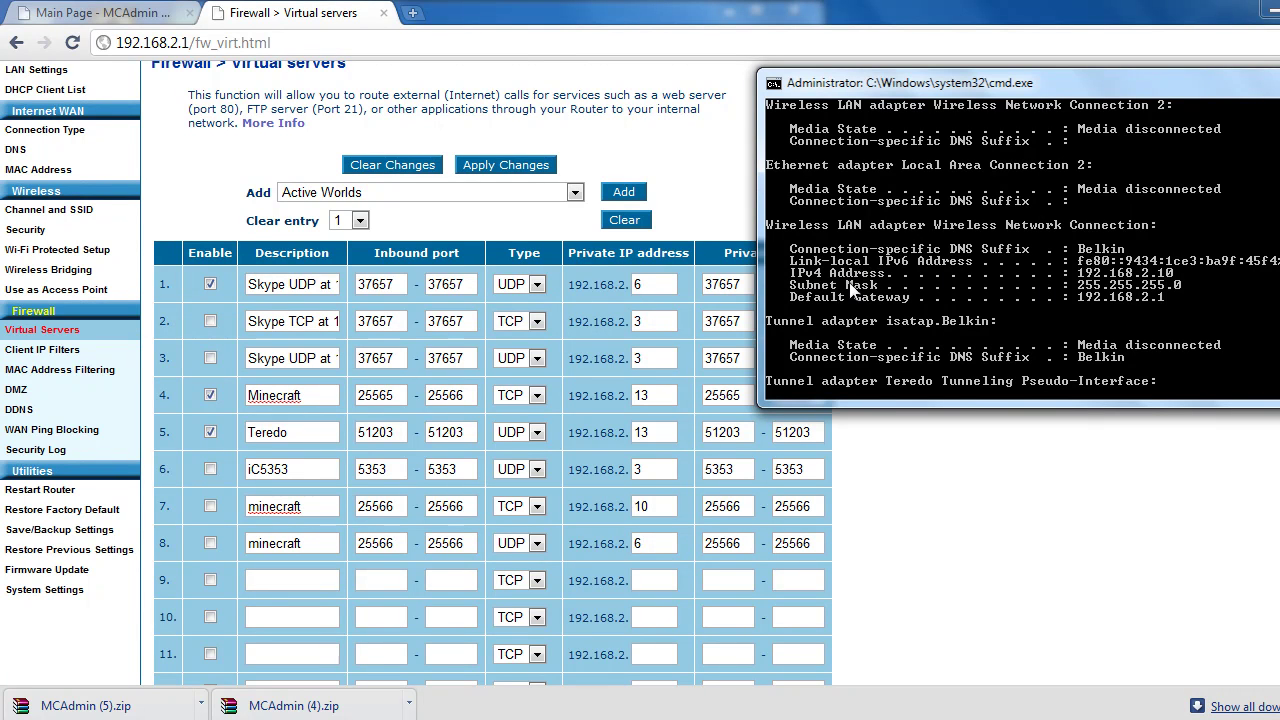
click(814, 482)
- Set the last number of the Teredo entry's private IP address to 13
double_click(667, 433)
text(13)
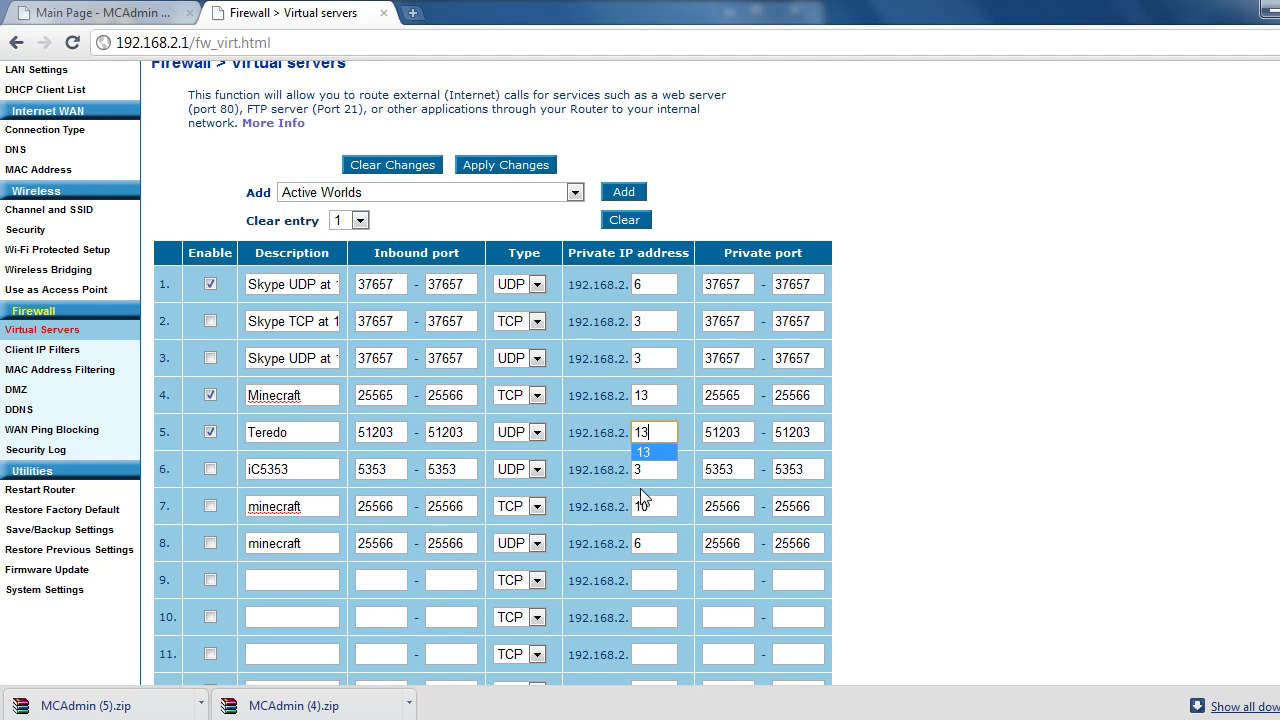
click(888, 418)
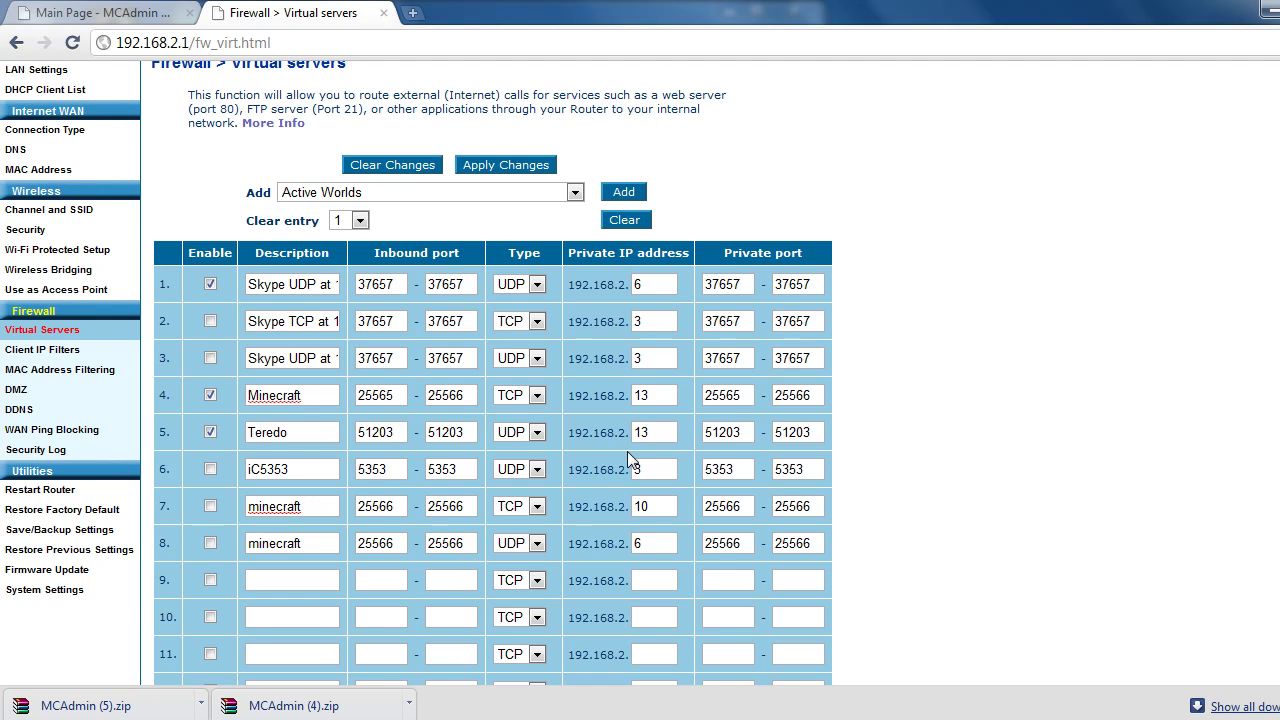
- Set the first inbound port of Minecraft entry 4 to 25565 and apply the virtual server changes
click(661, 393)
key(Tab)
key(Tab)
click(386, 398)
key(BackSpace)
text(6)
double_click(399, 393)
double_click(394, 393)
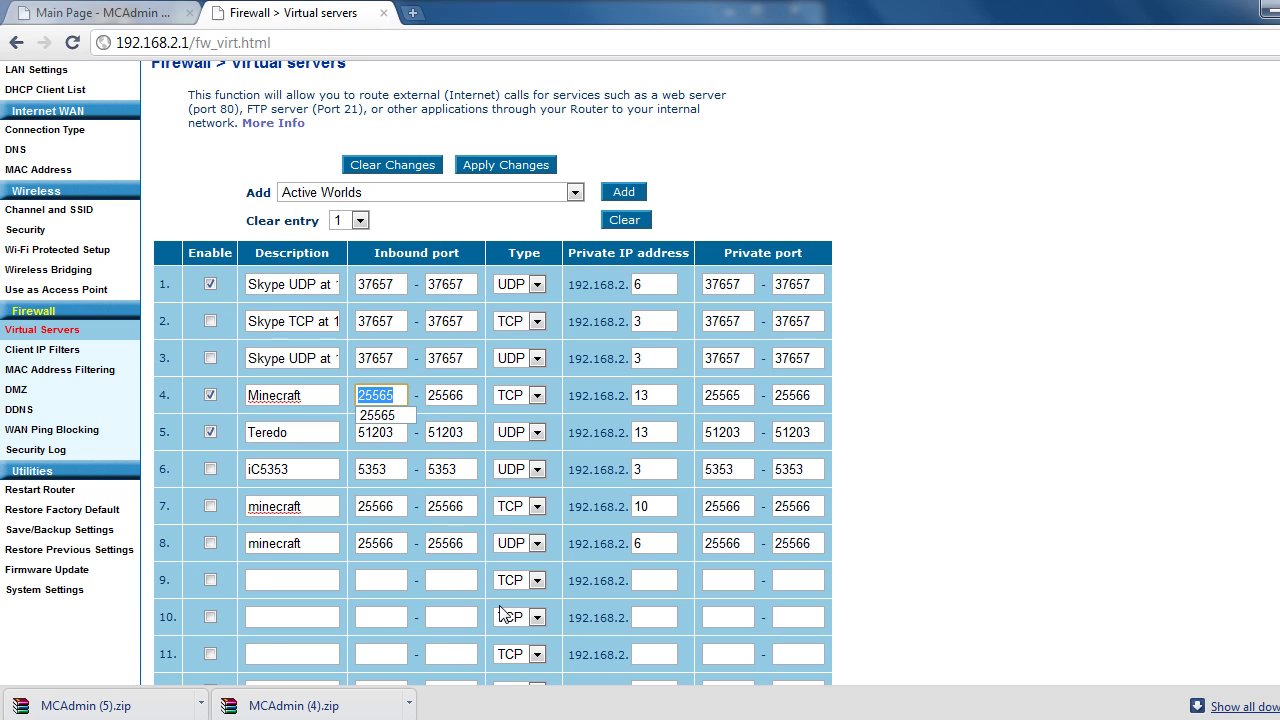
key(Down)
click(515, 165)
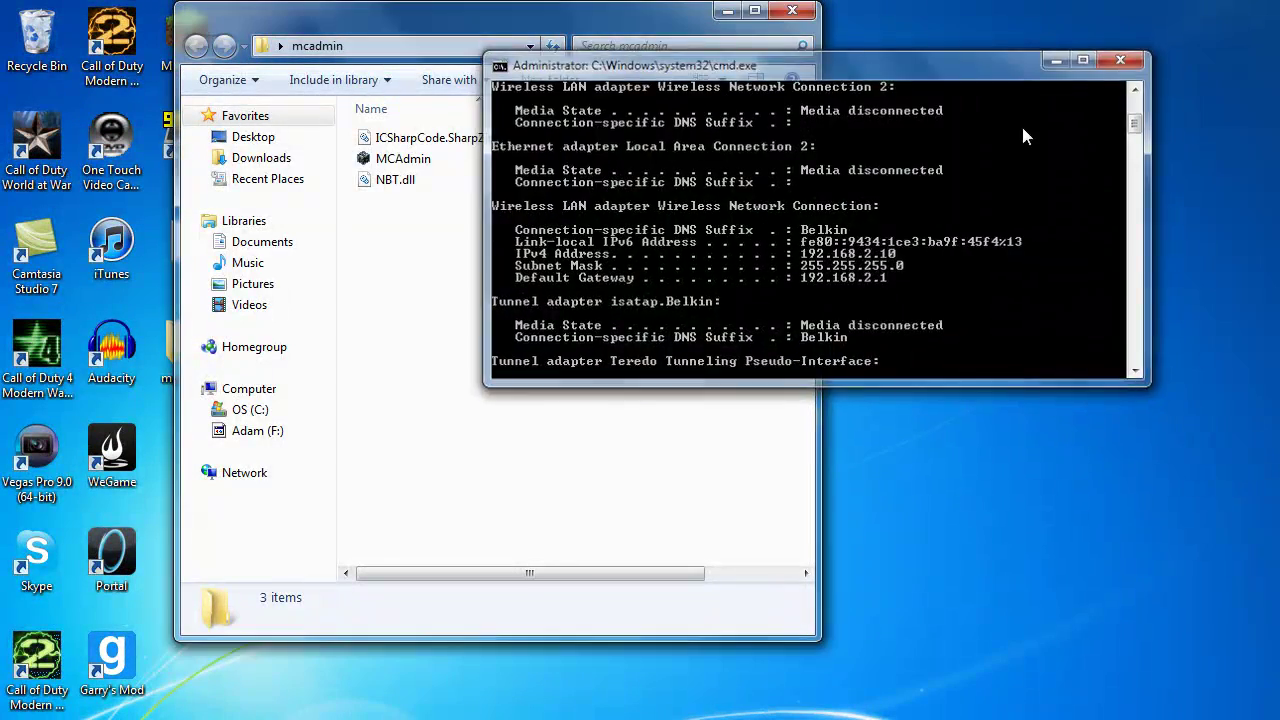
- Close the Command Prompt, launch MCAdmin from the mcadmin folder and move its window clear of the file list
click(1137, 57)
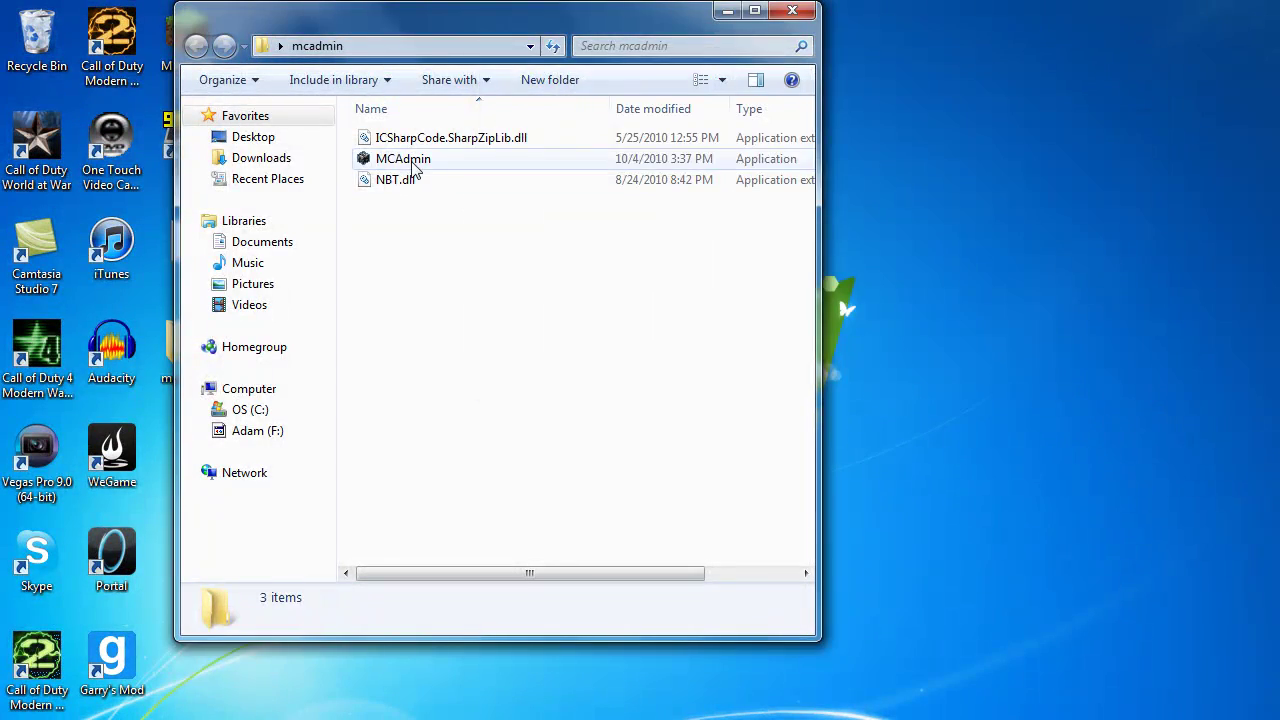
click(413, 162)
double_click(413, 165)
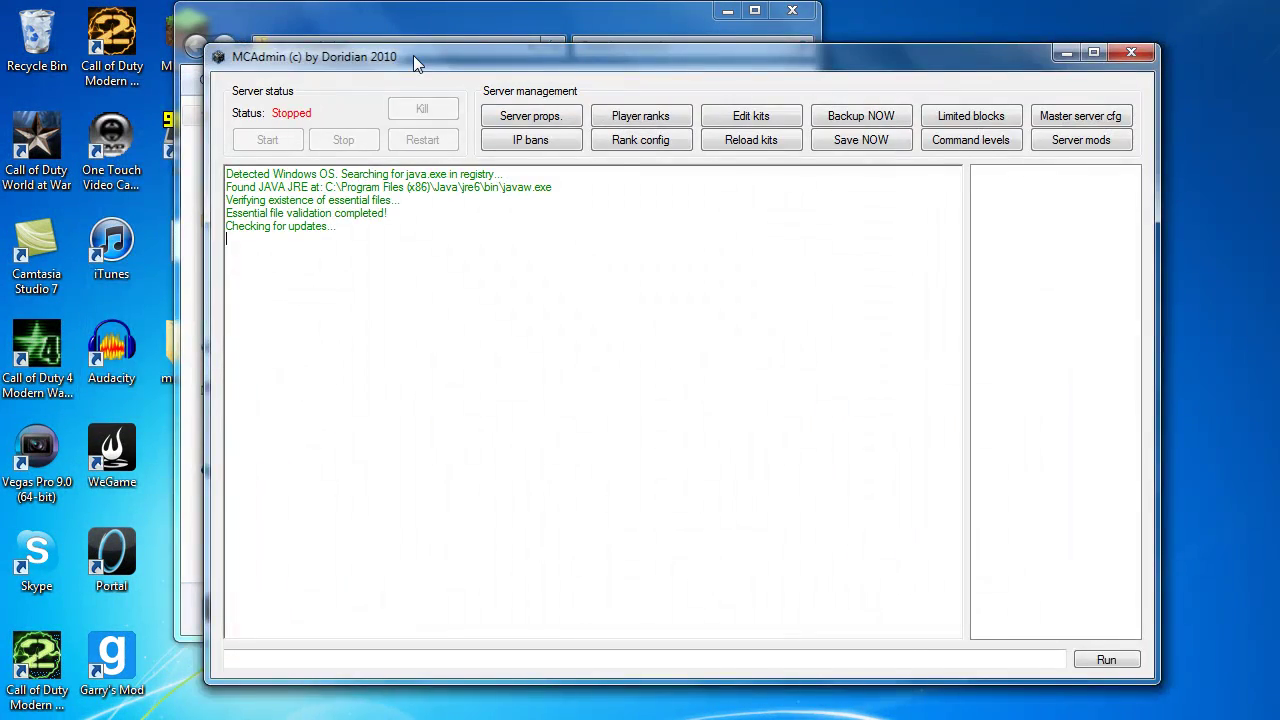
drag(413, 55, 435, 100)
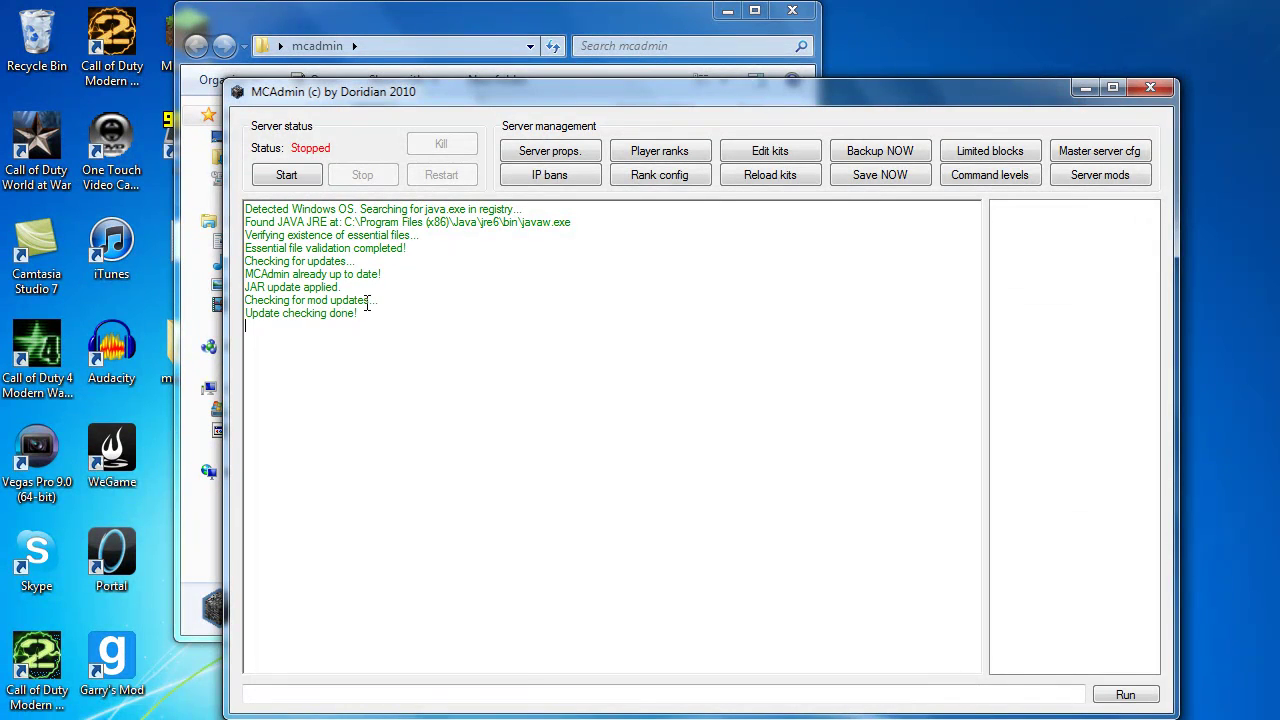
drag(338, 94, 700, 83)
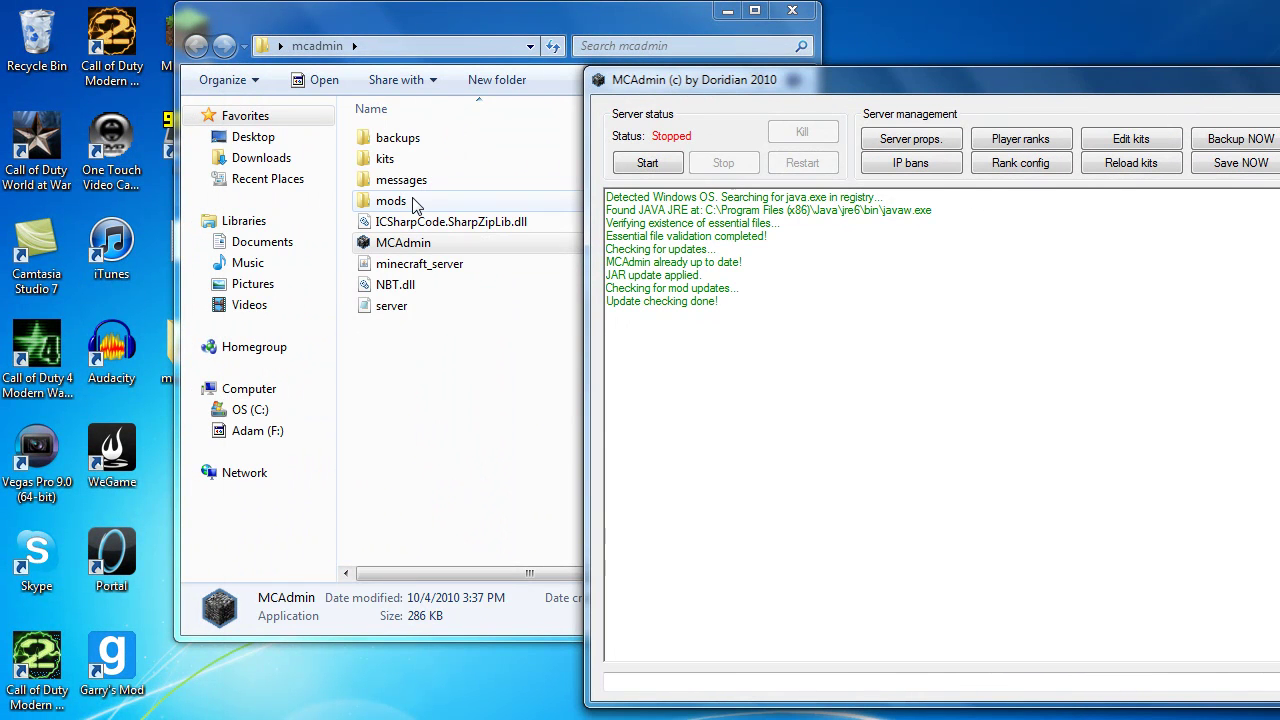
- Review the files and folders MCAdmin generated in the mcadmin folder, including backups, messages, mods and server
click(420, 244)
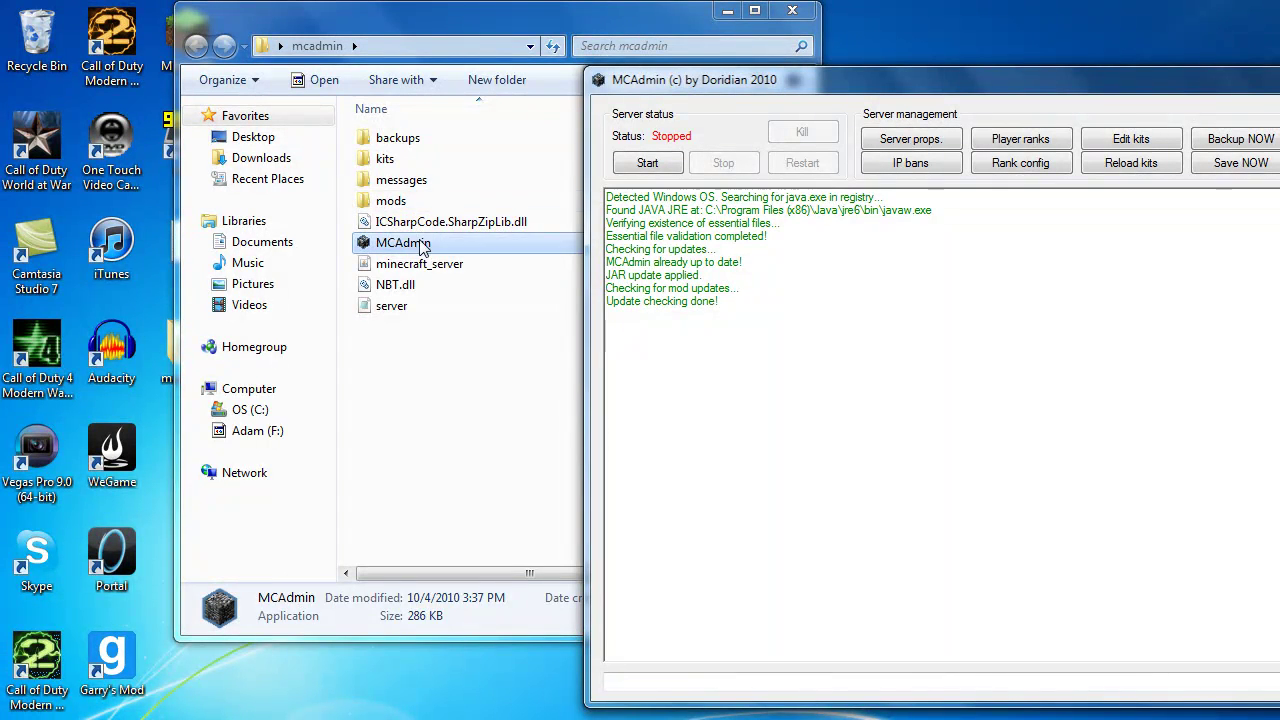
click(433, 138)
click(415, 180)
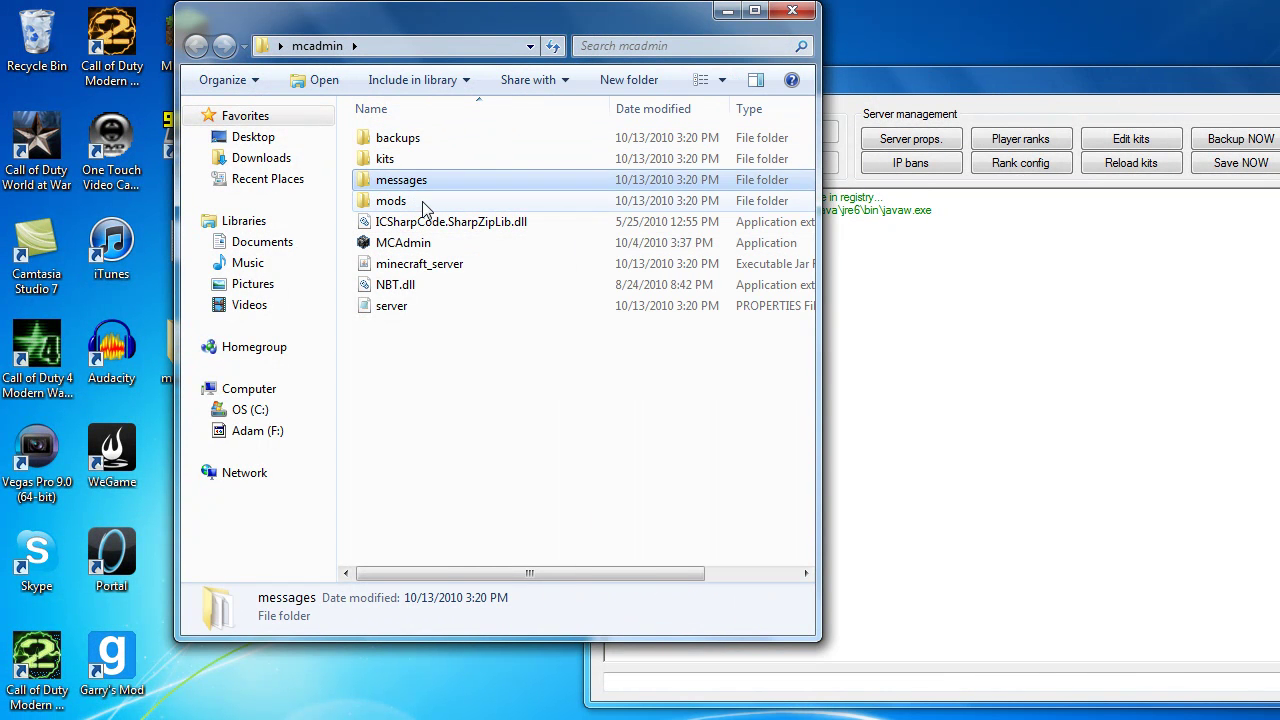
click(421, 201)
click(400, 308)
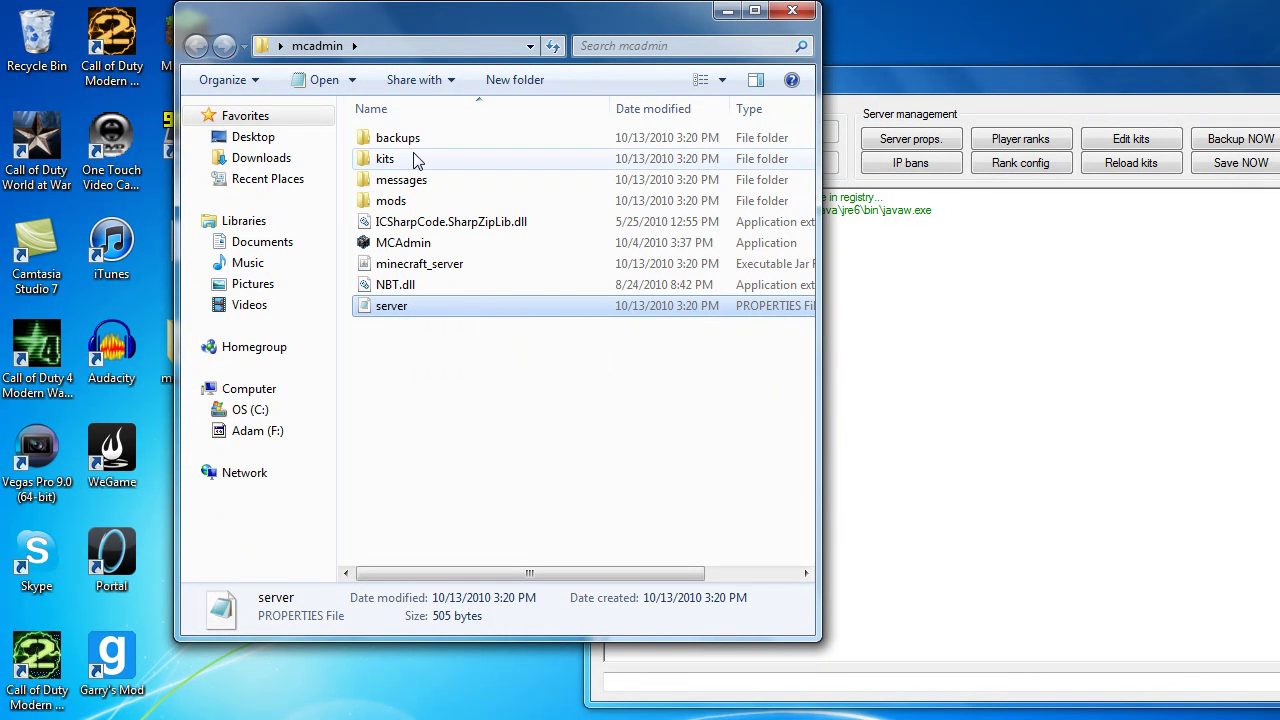
- View the welcome text file in the messages folder, close it and return to the mcadmin folder
double_click(416, 190)
double_click(410, 182)
click(1120, 150)
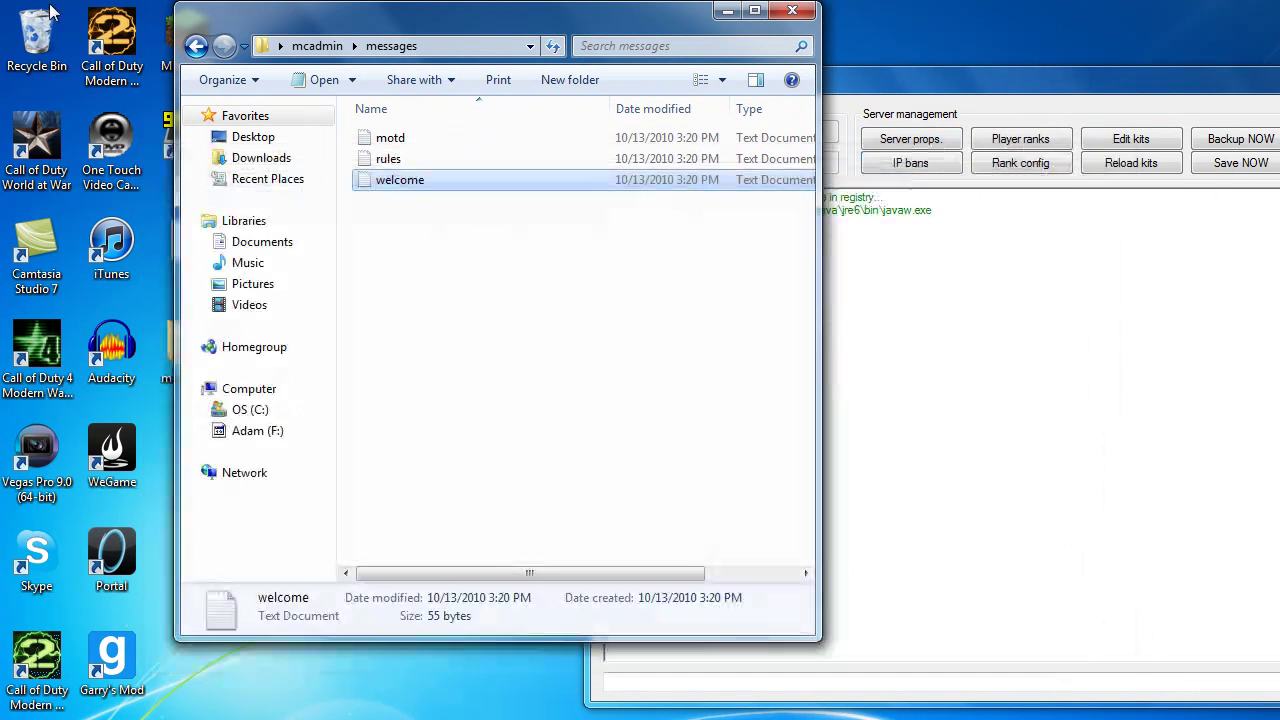
click(194, 46)
- Look inside the mods and kits folders and return to the mcadmin folder
double_click(403, 201)
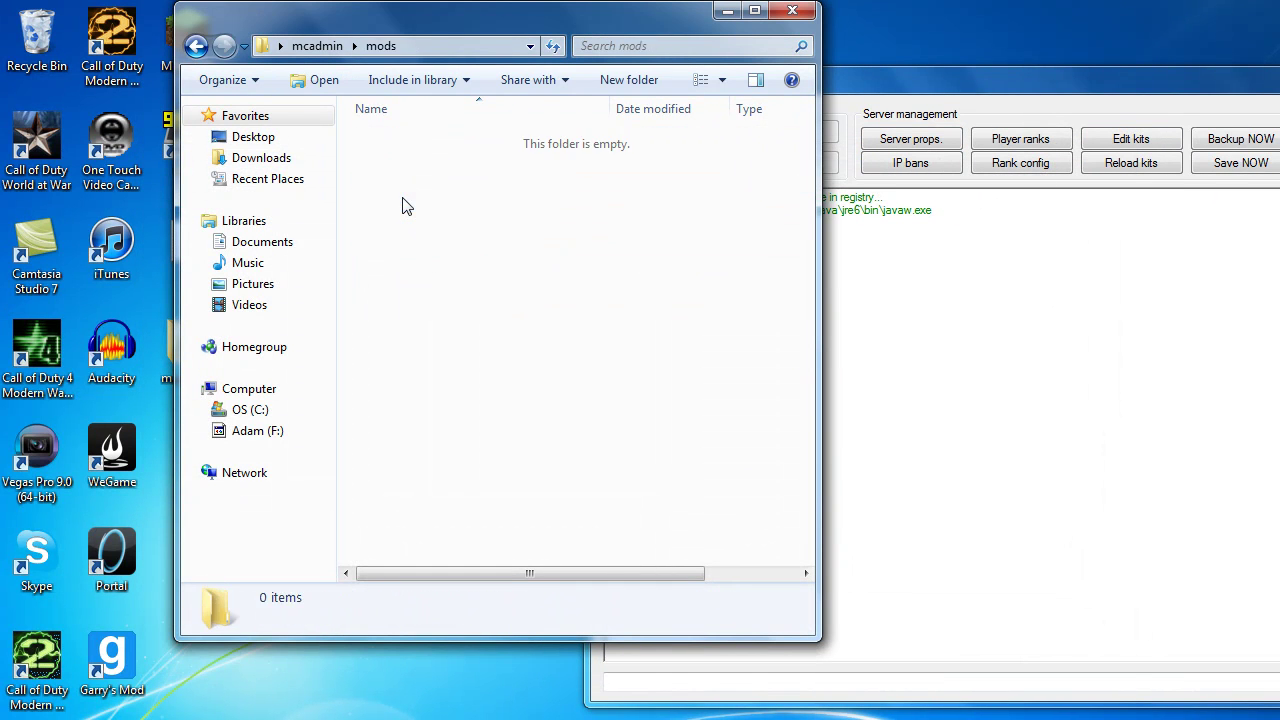
click(196, 46)
double_click(407, 173)
click(196, 46)
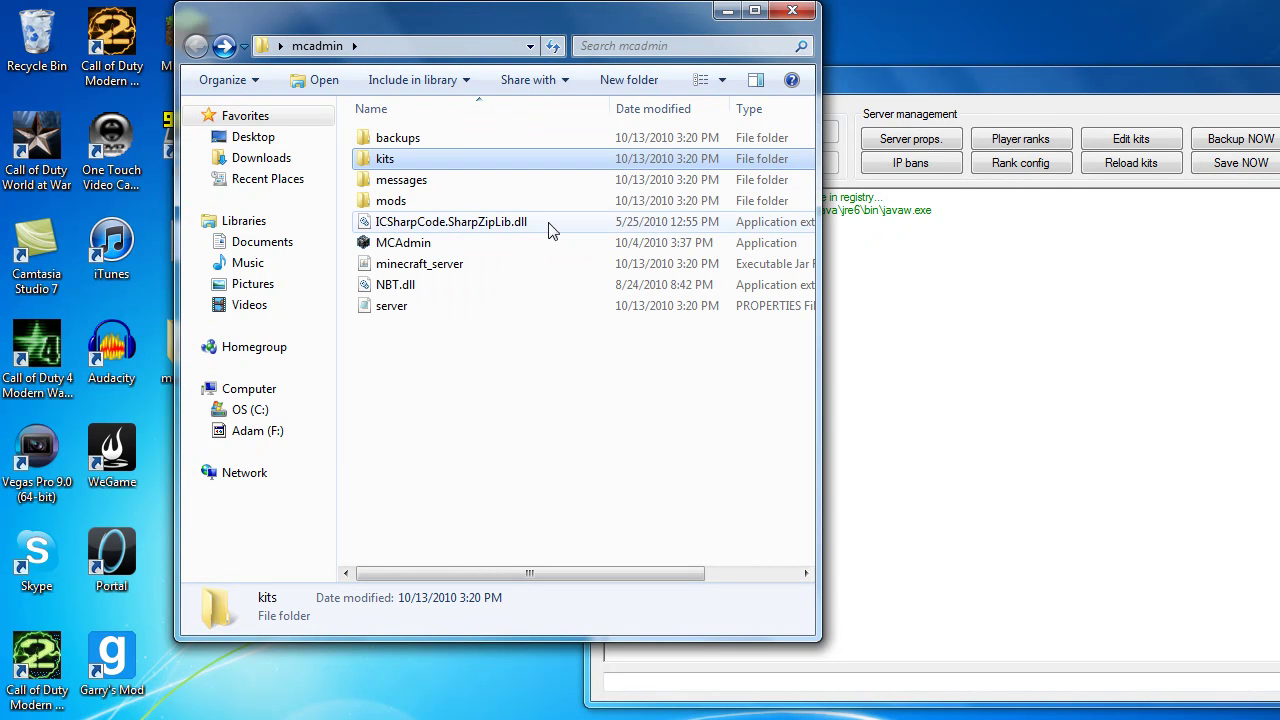
- Open MCAdmin's server properties and auto-detect the server's IP address
click(1039, 358)
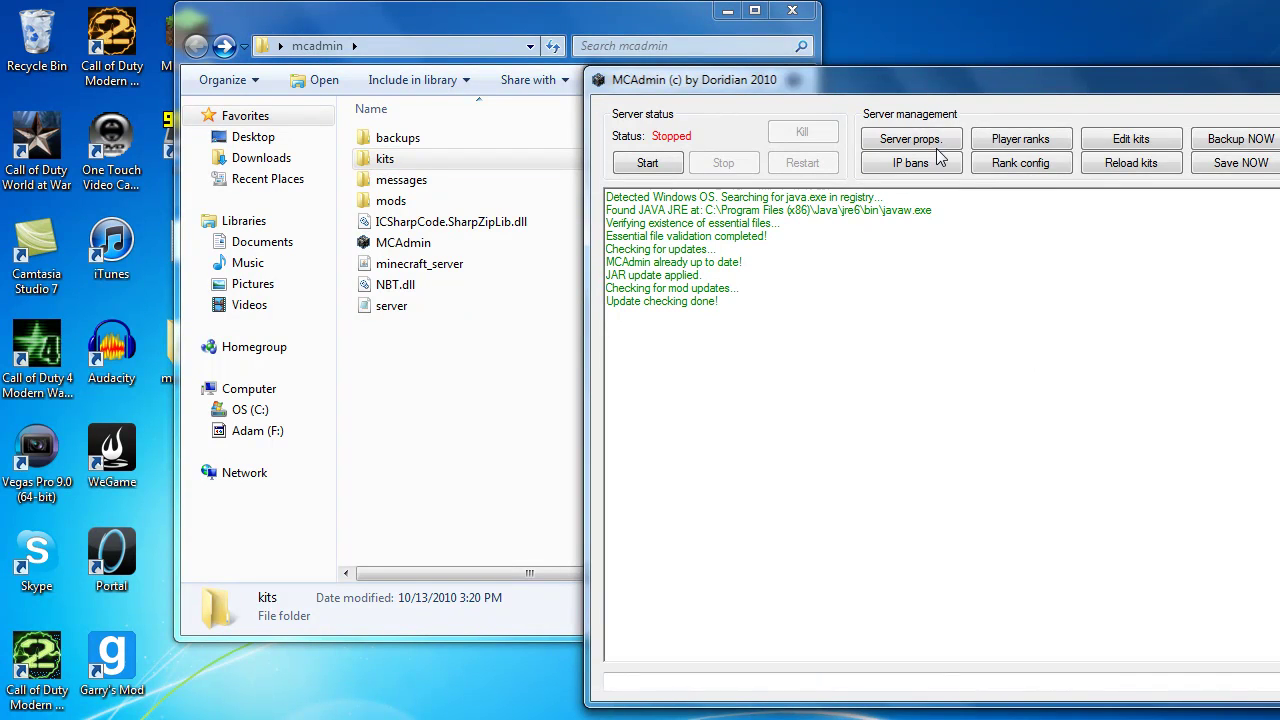
click(896, 132)
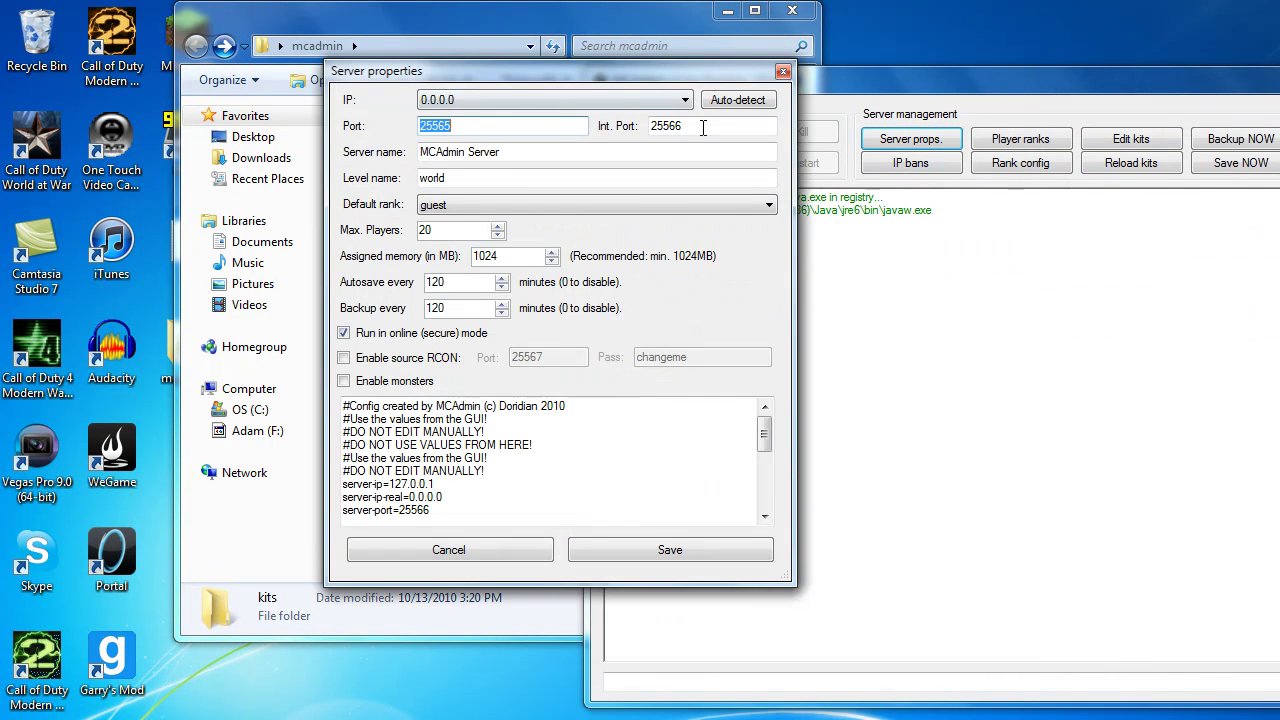
click(717, 97)
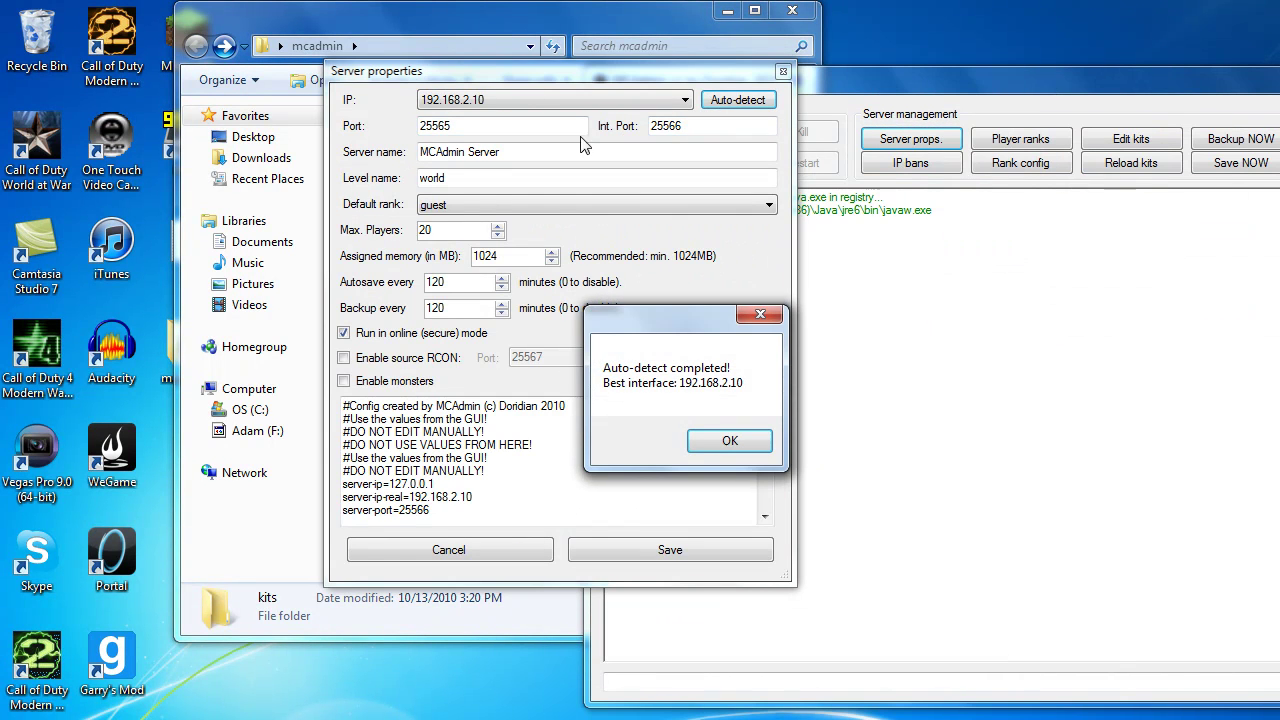
click(731, 435)
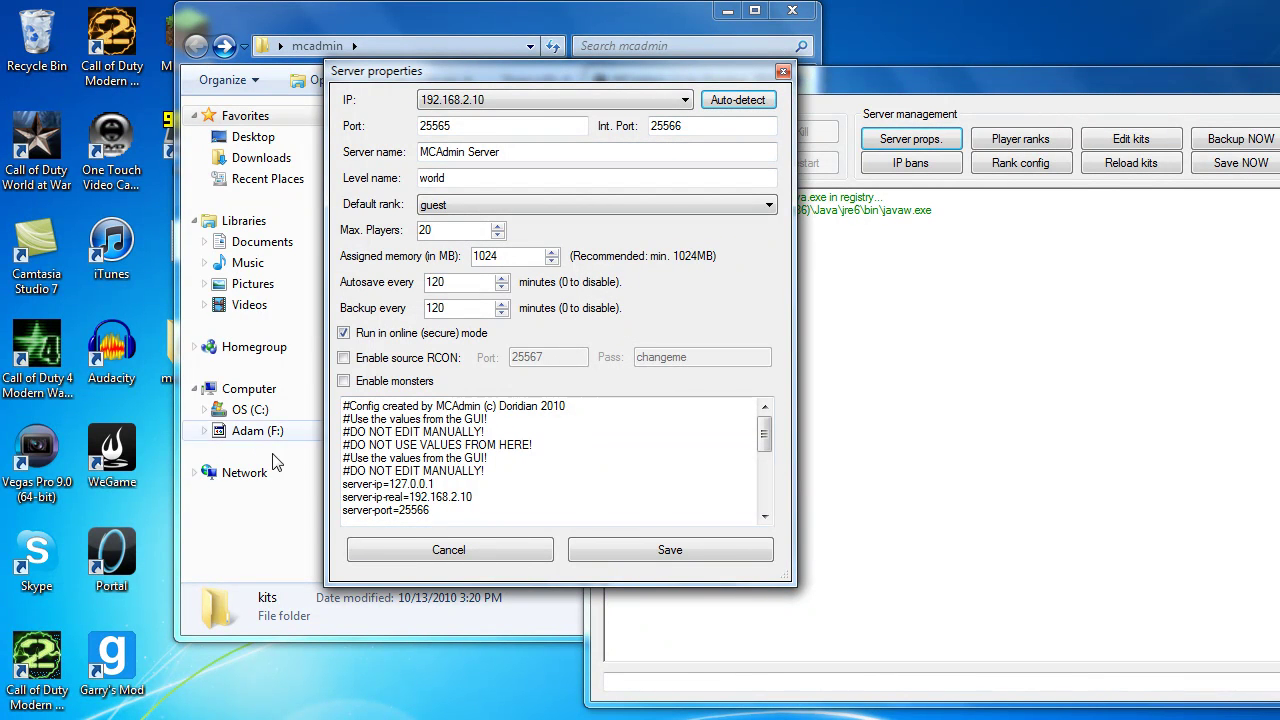
- Move the Server properties dialog aside and locate the server properties file in the mcadmin folder
drag(440, 72, 937, 81)
click(391, 305)
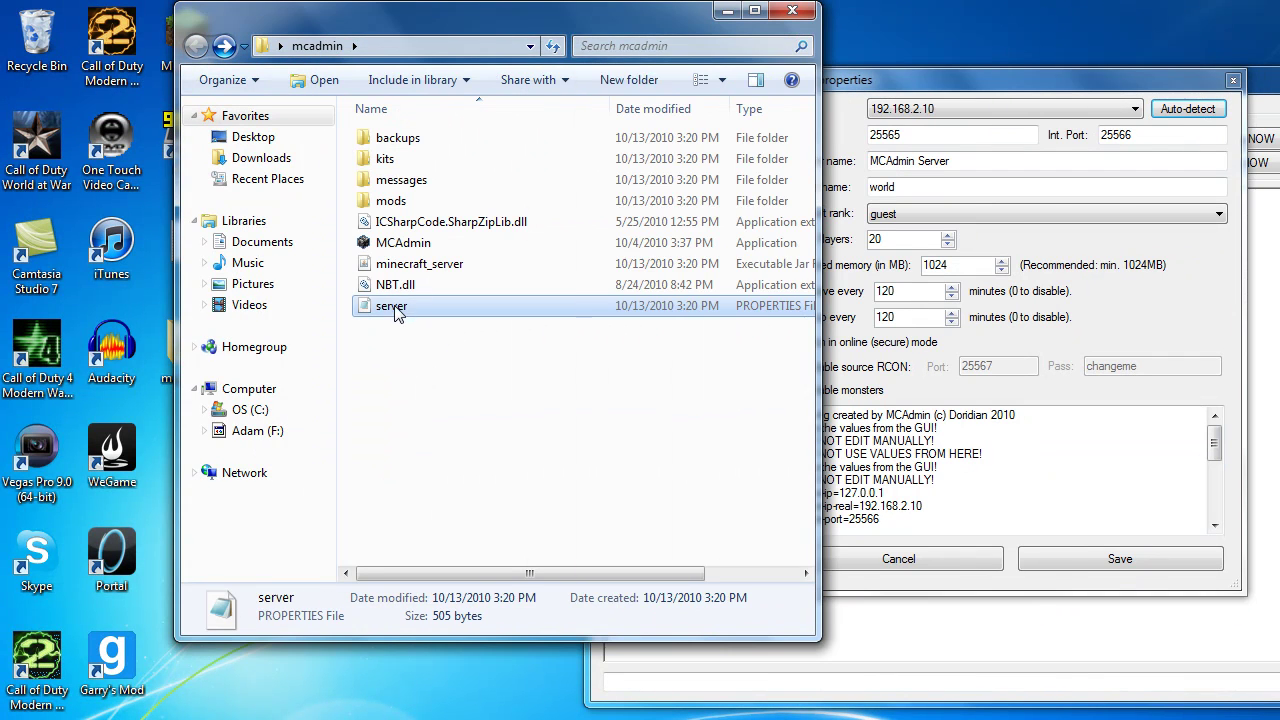
click(1004, 93)
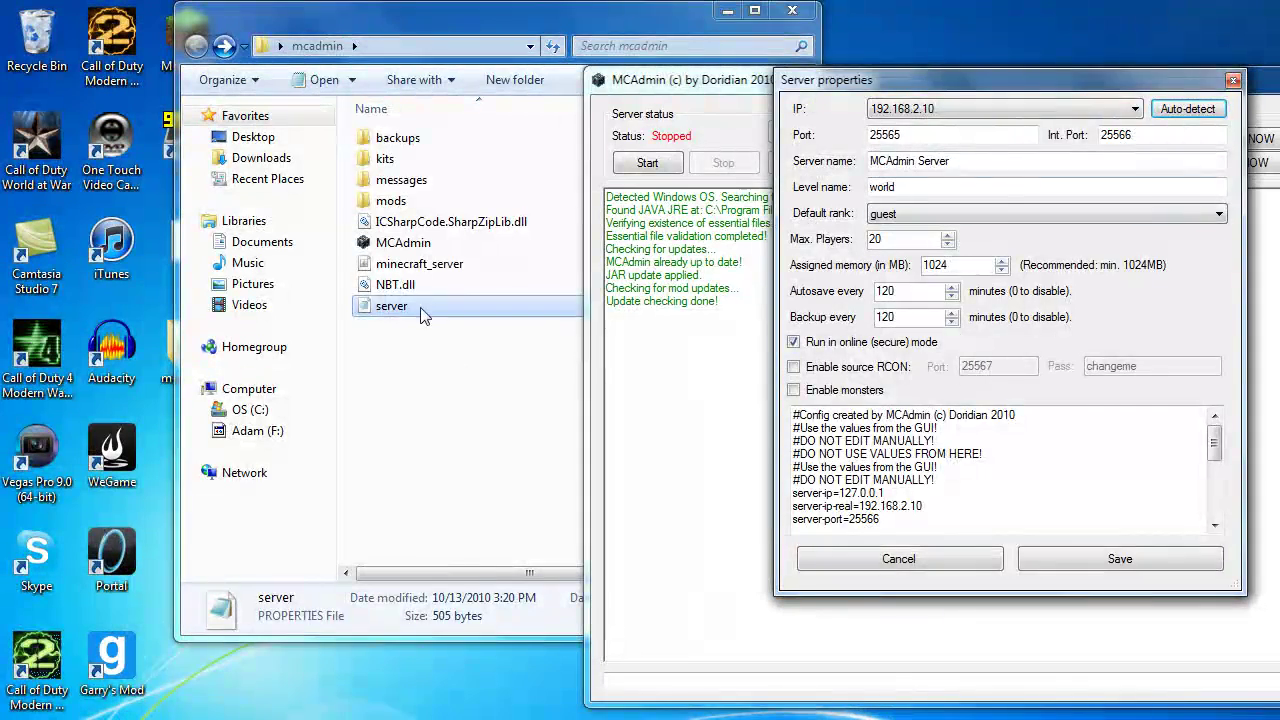
- Set the server IP to 0.0.0.0 in the server properties
drag(892, 72, 432, 27)
click(671, 63)
click(522, 86)
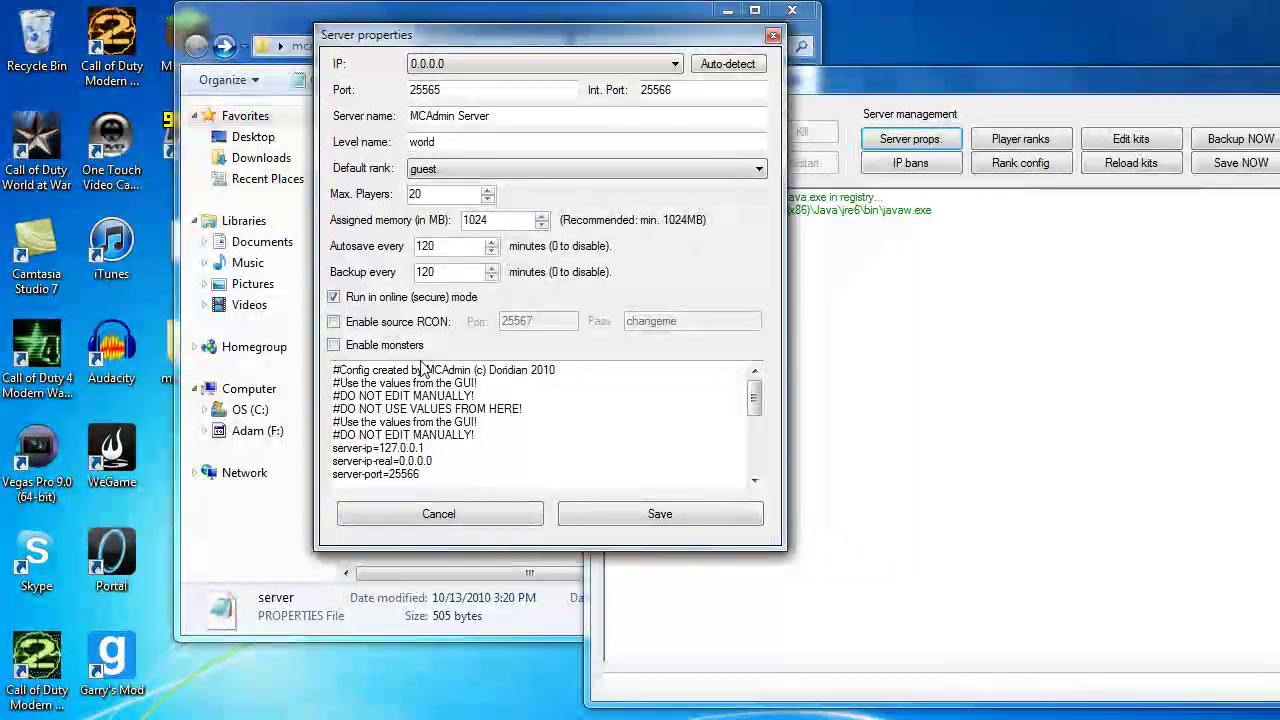
key(Tab)
key(shift+Tab)
- Replace the server name with the owner's first name followed by "Server"
click(563, 110)
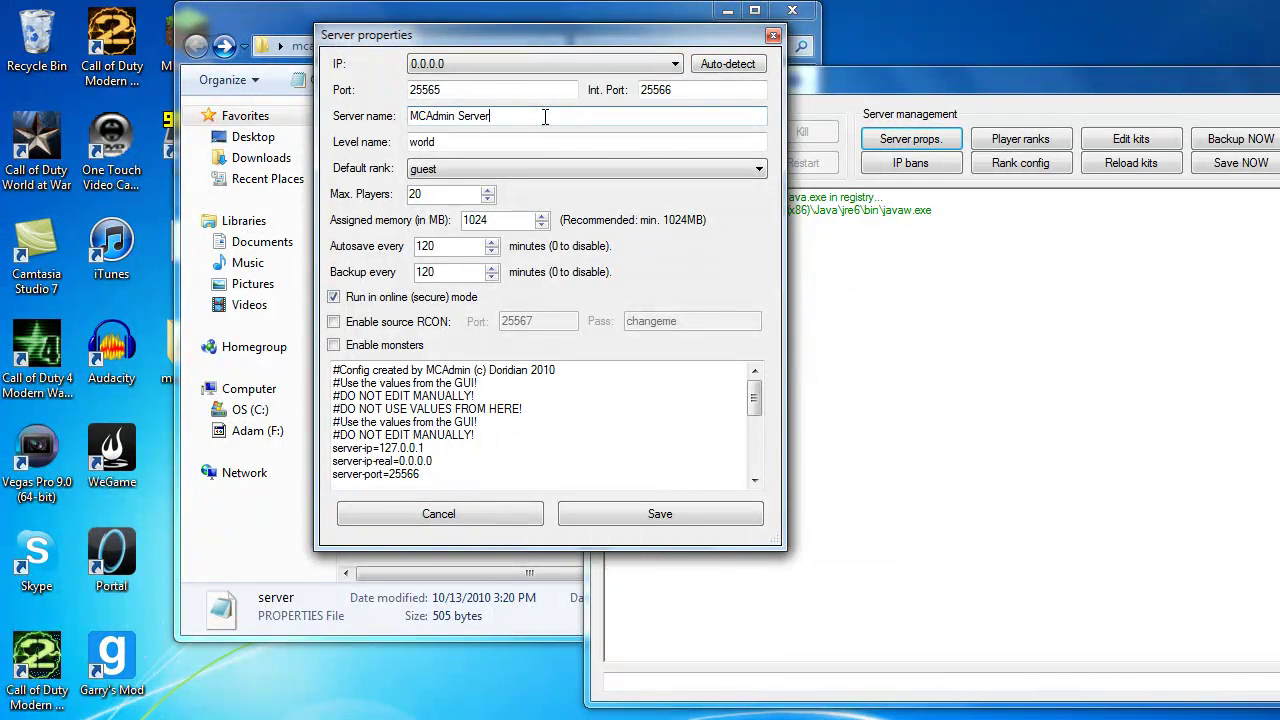
drag(575, 118, 170, 88)
text(Adams Server)
key(Tab)
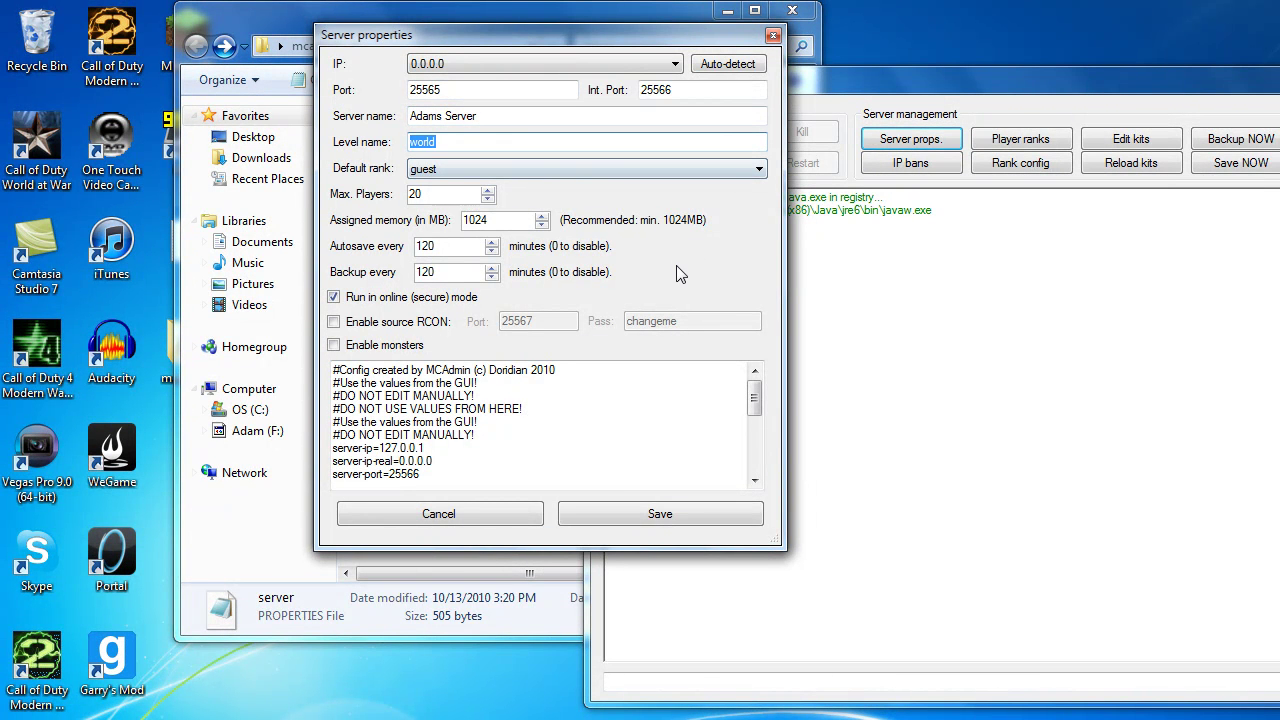
- Check the default rank choices and cancel the server properties without saving
click(437, 172)
click(573, 288)
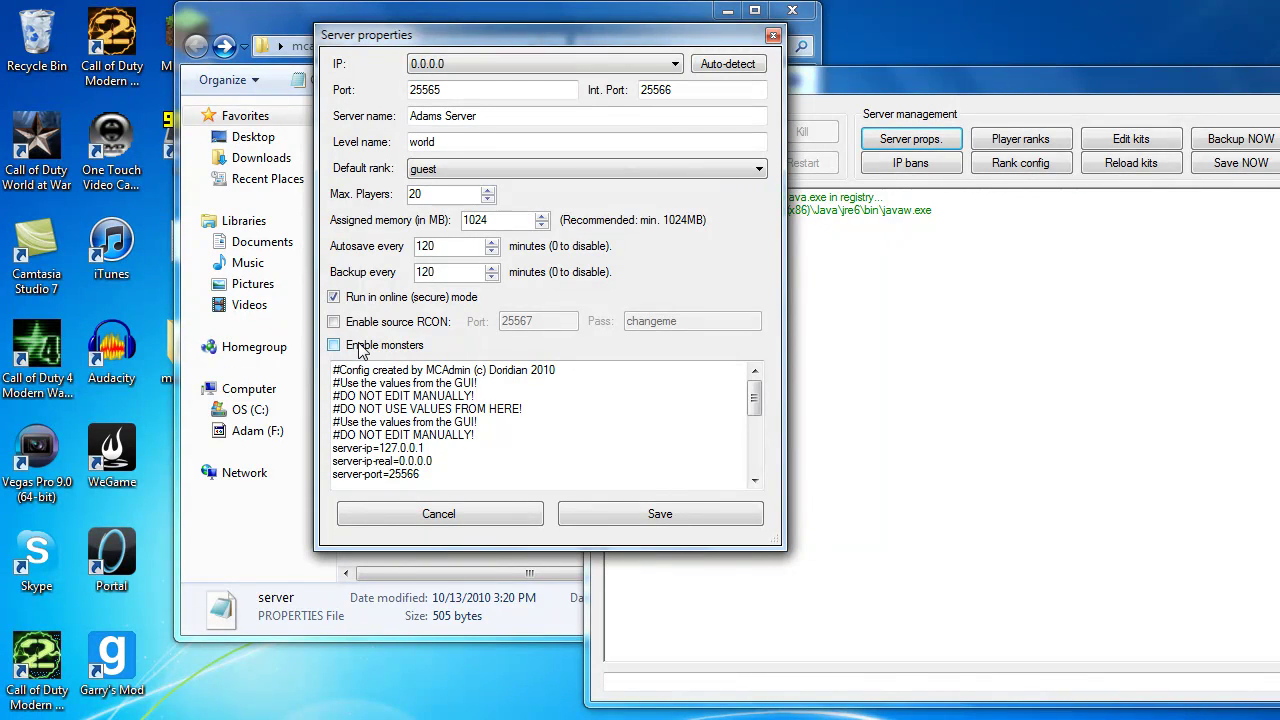
click(497, 516)
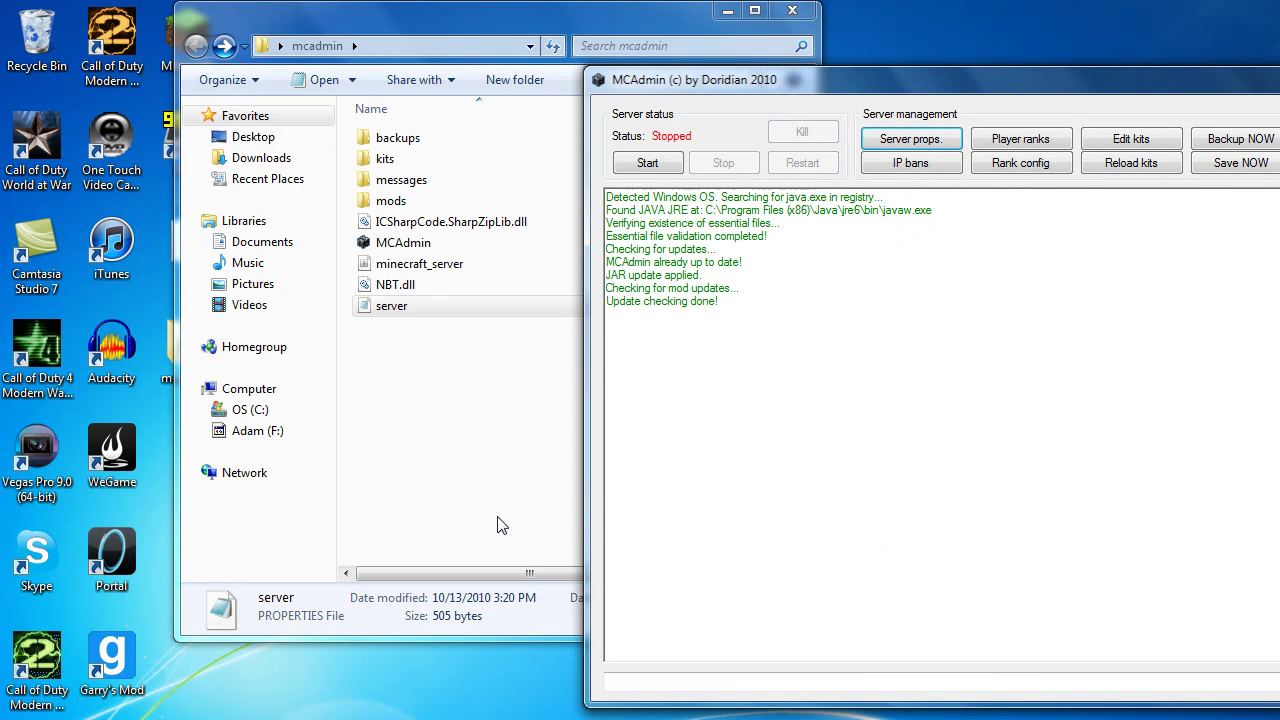
- View the player ranks, close them and open the rank configuration
click(1041, 135)
drag(1041, 137, 750, 176)
click(850, 612)
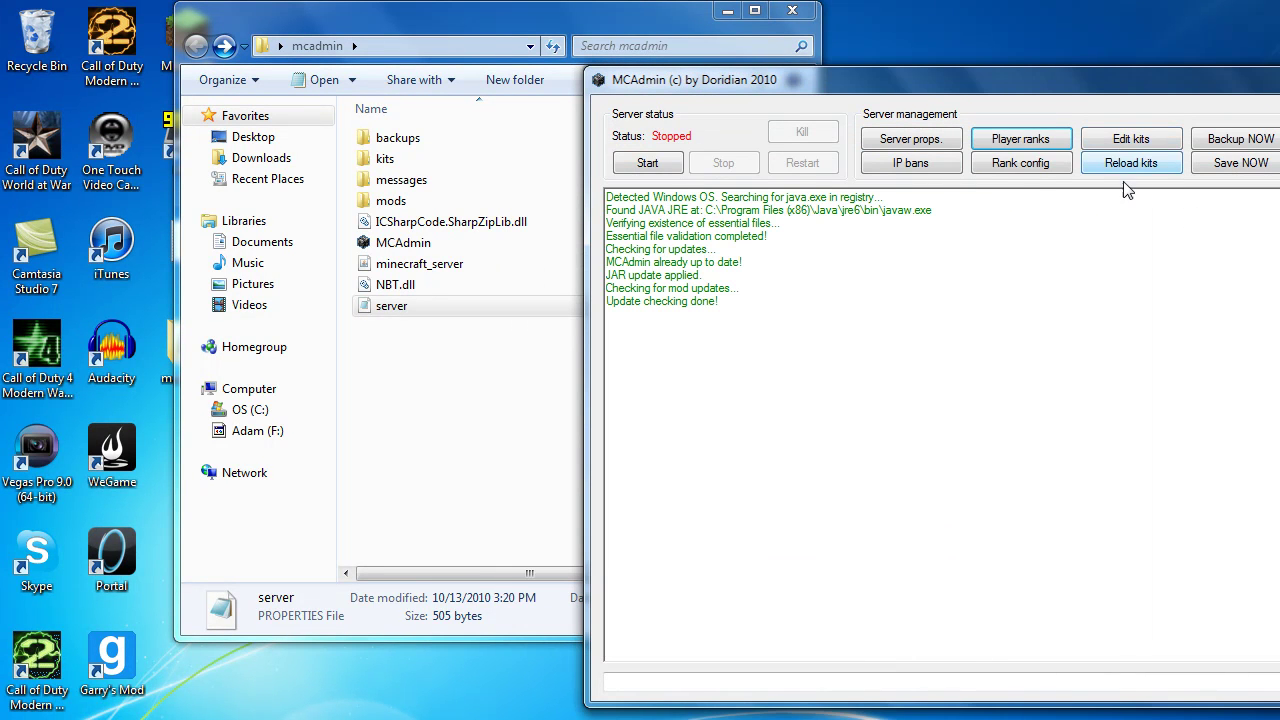
click(1066, 172)
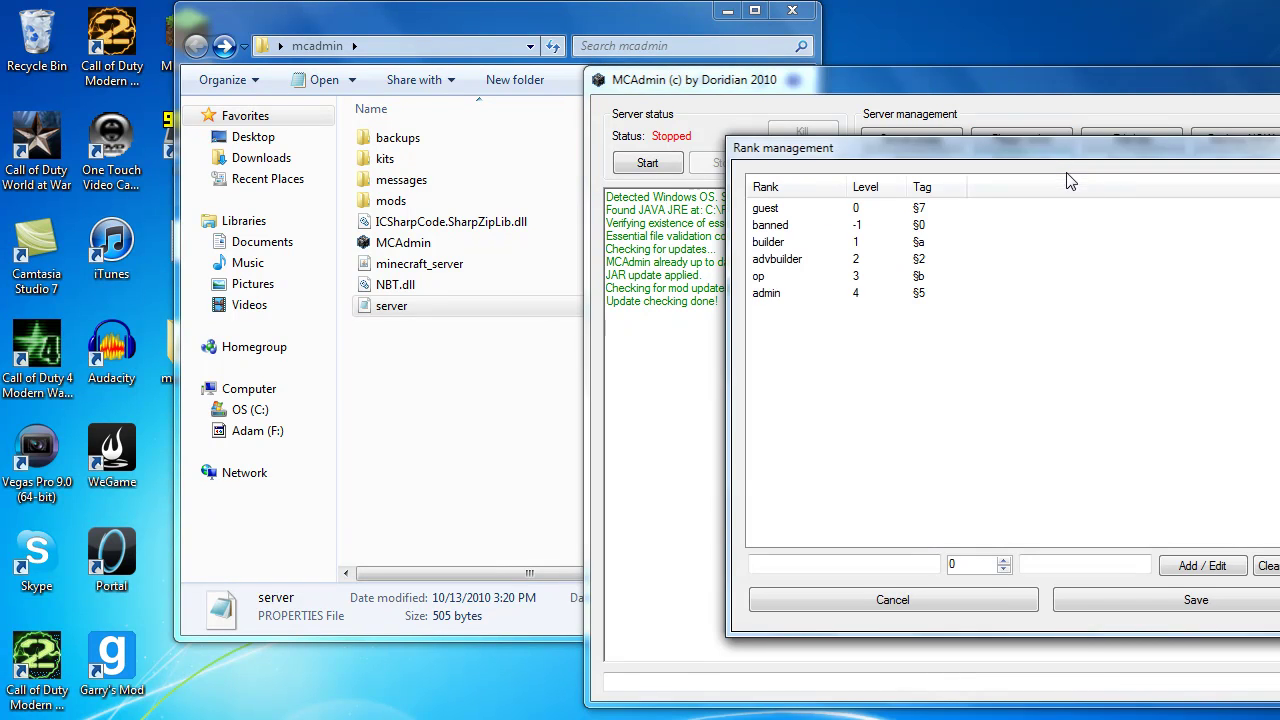
- Look over the rank levels and tags in rank management and cancel without saving
drag(981, 124, 707, 160)
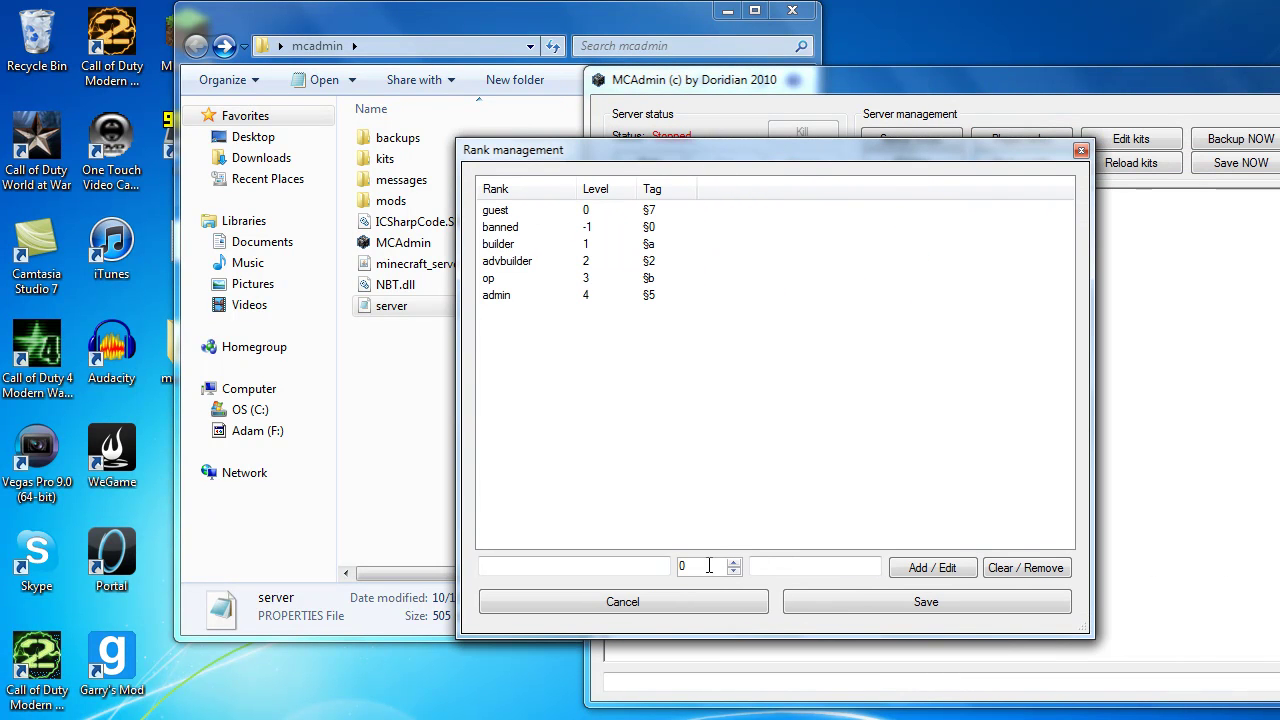
click(646, 600)
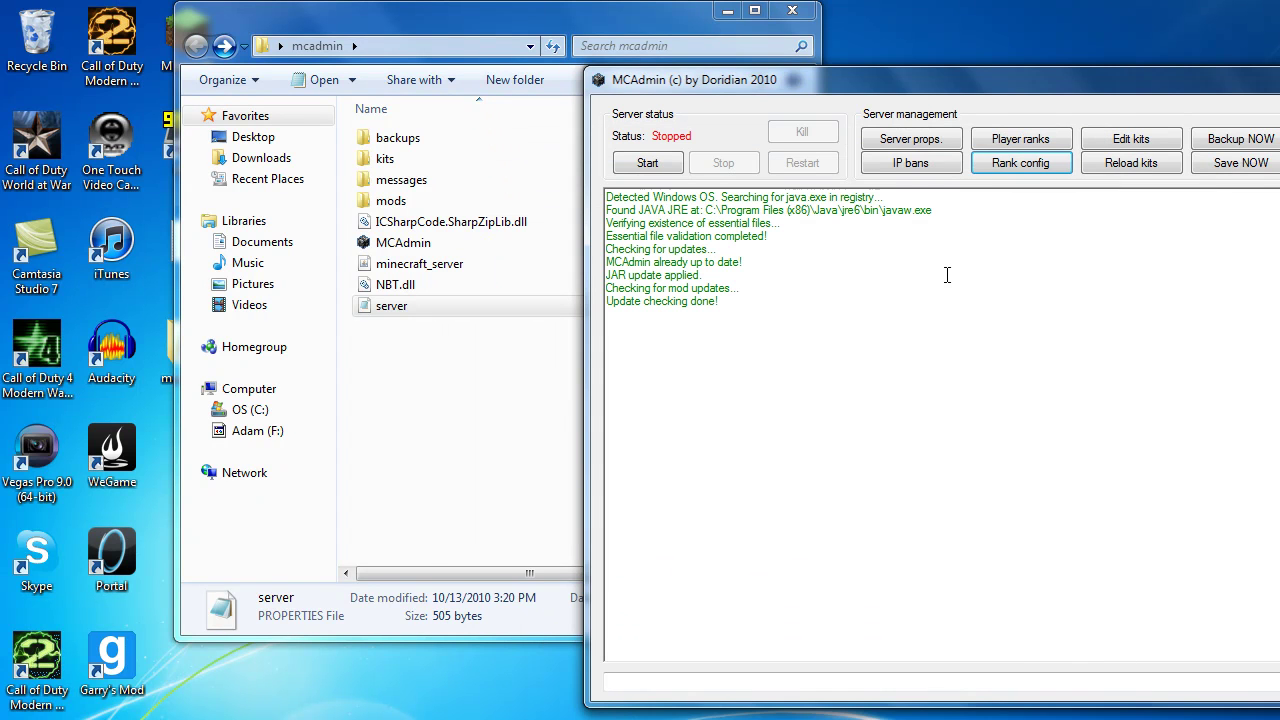
- View the IP ban list and the kit management, leaving both without changes
click(935, 163)
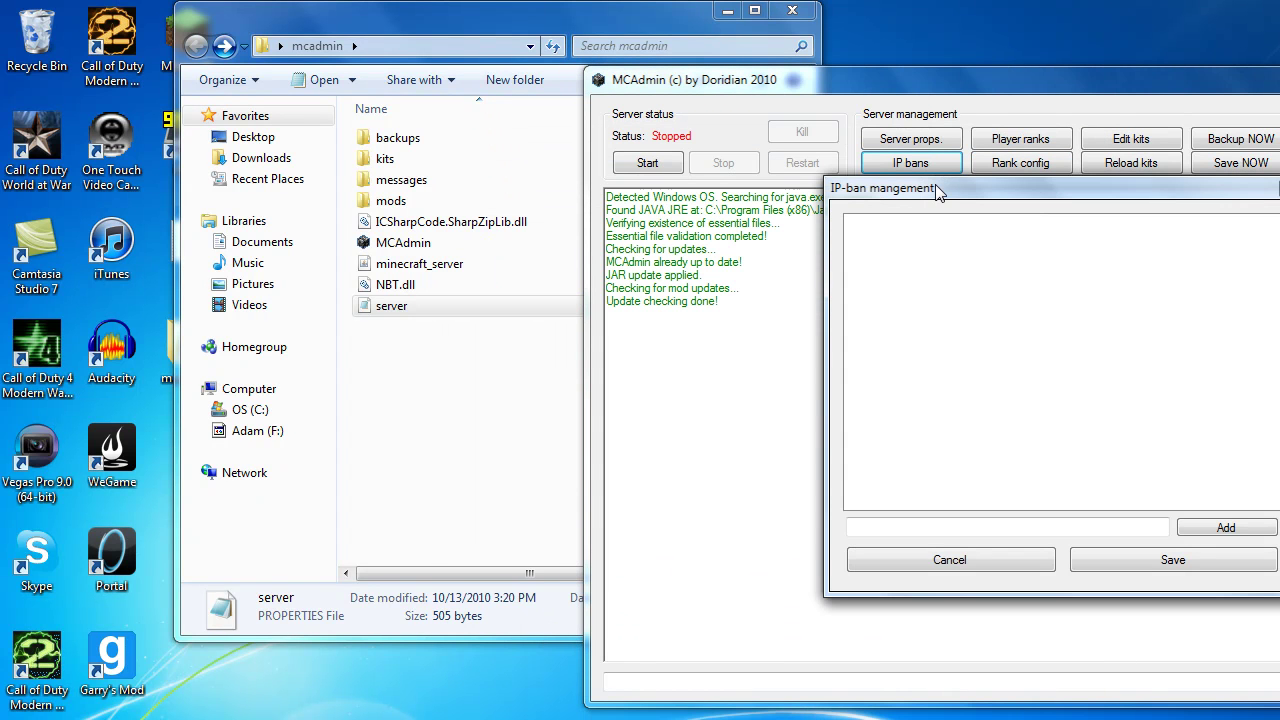
click(948, 562)
click(1140, 145)
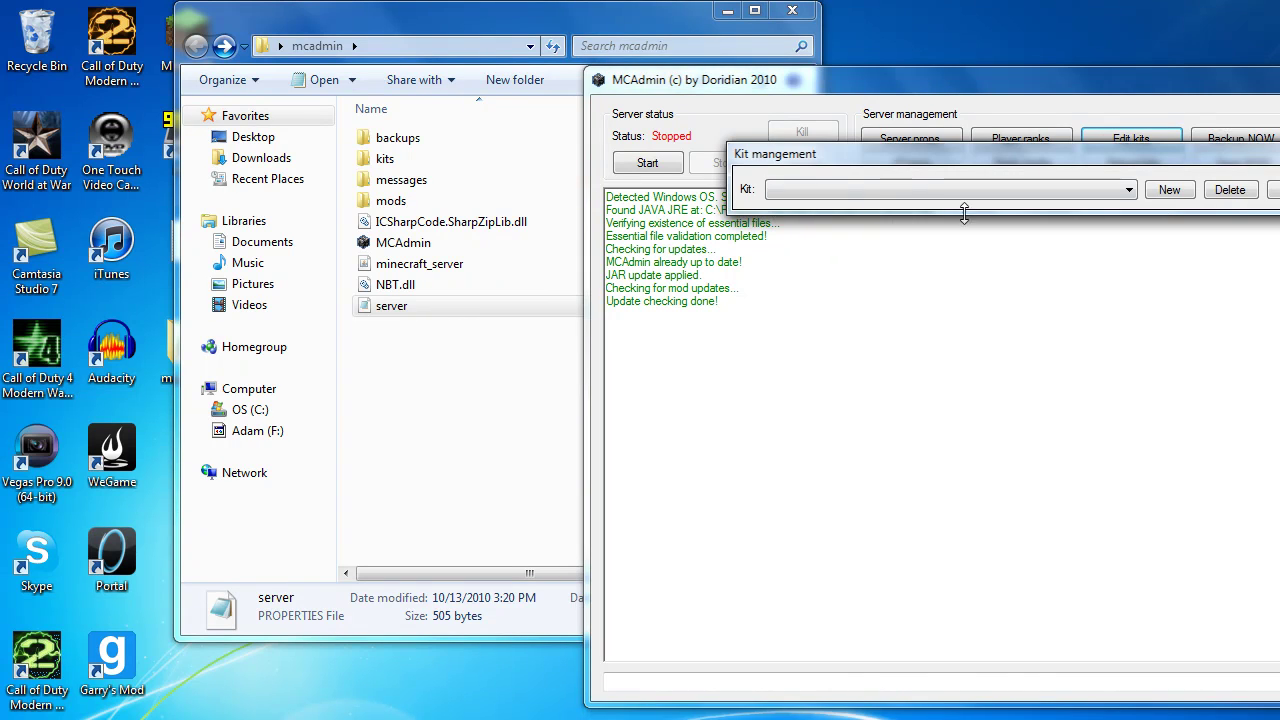
click(1274, 190)
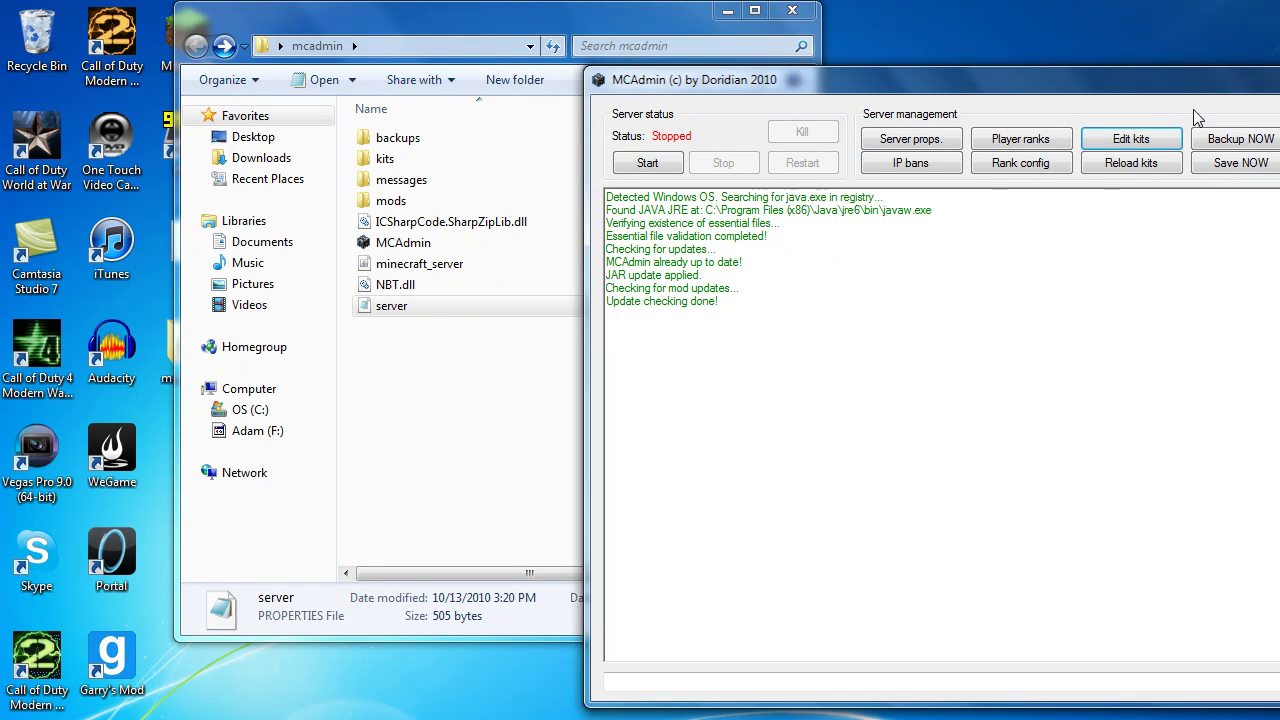
- Review the limited blocks list, including water, tnt, lava, fire and flint and steel, and cancel without saving
drag(1180, 84, 928, 85)
click(1099, 140)
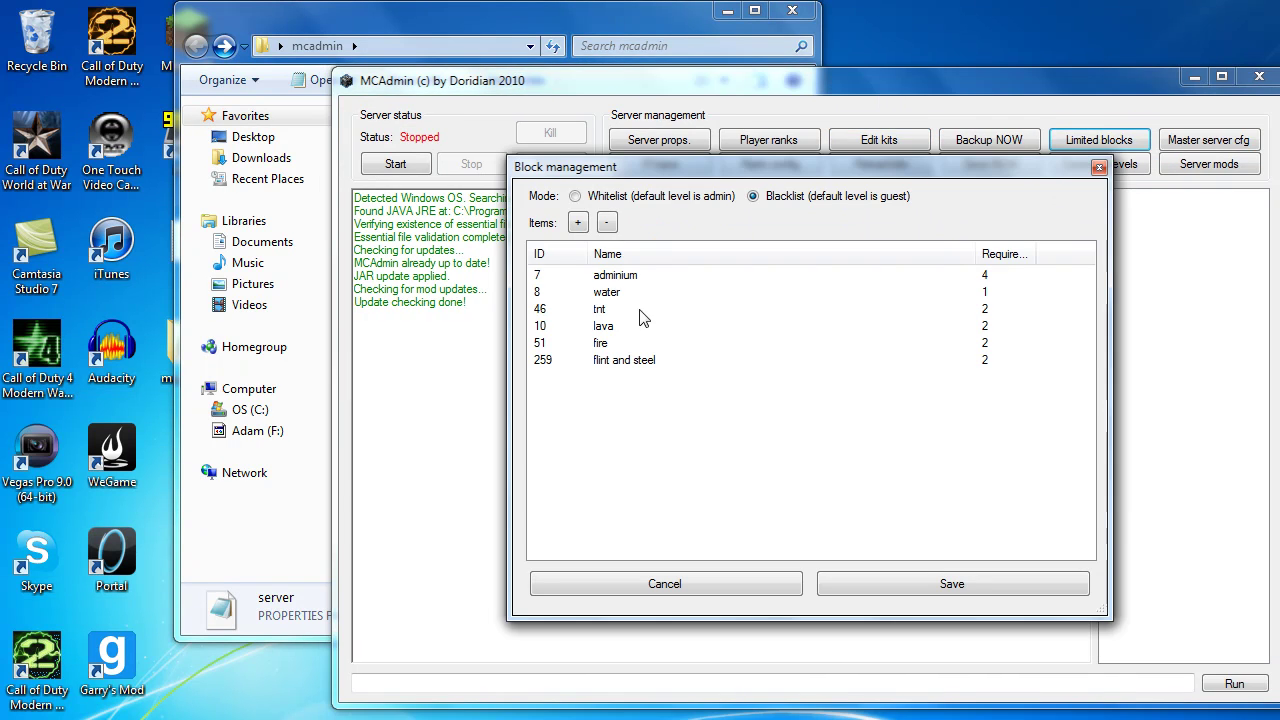
click(595, 340)
click(625, 360)
click(664, 585)
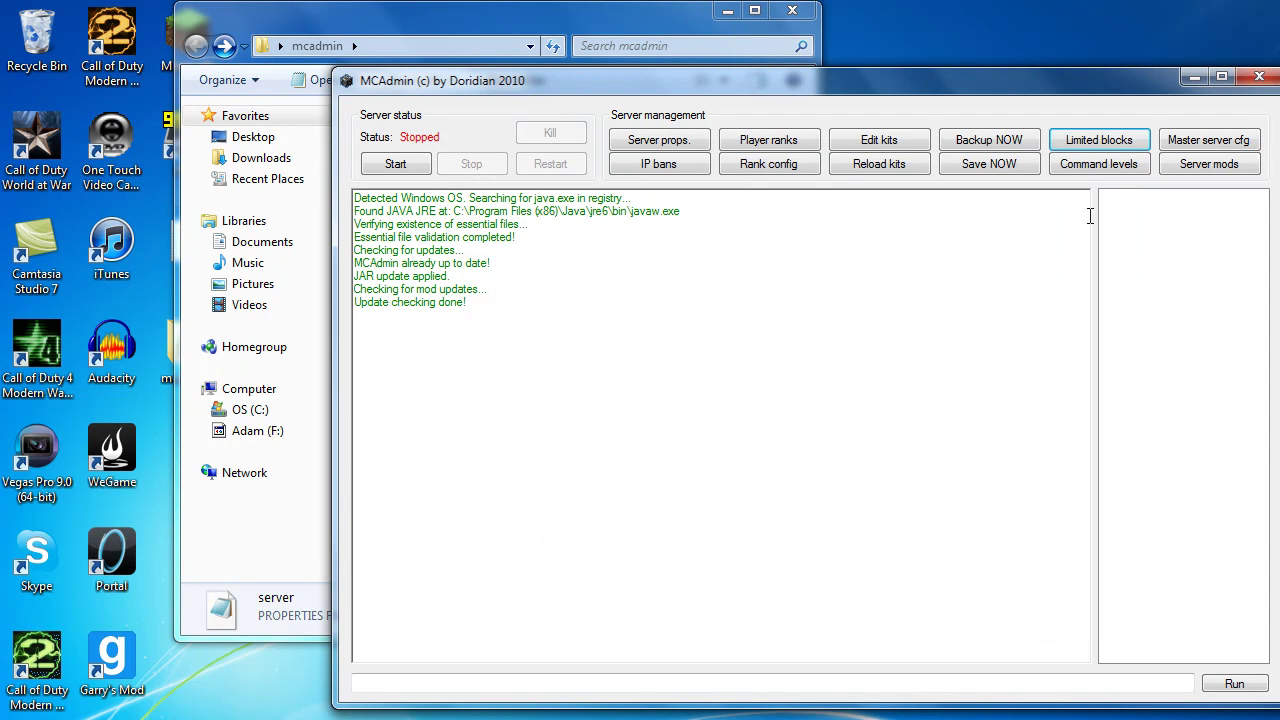
click(1104, 142)
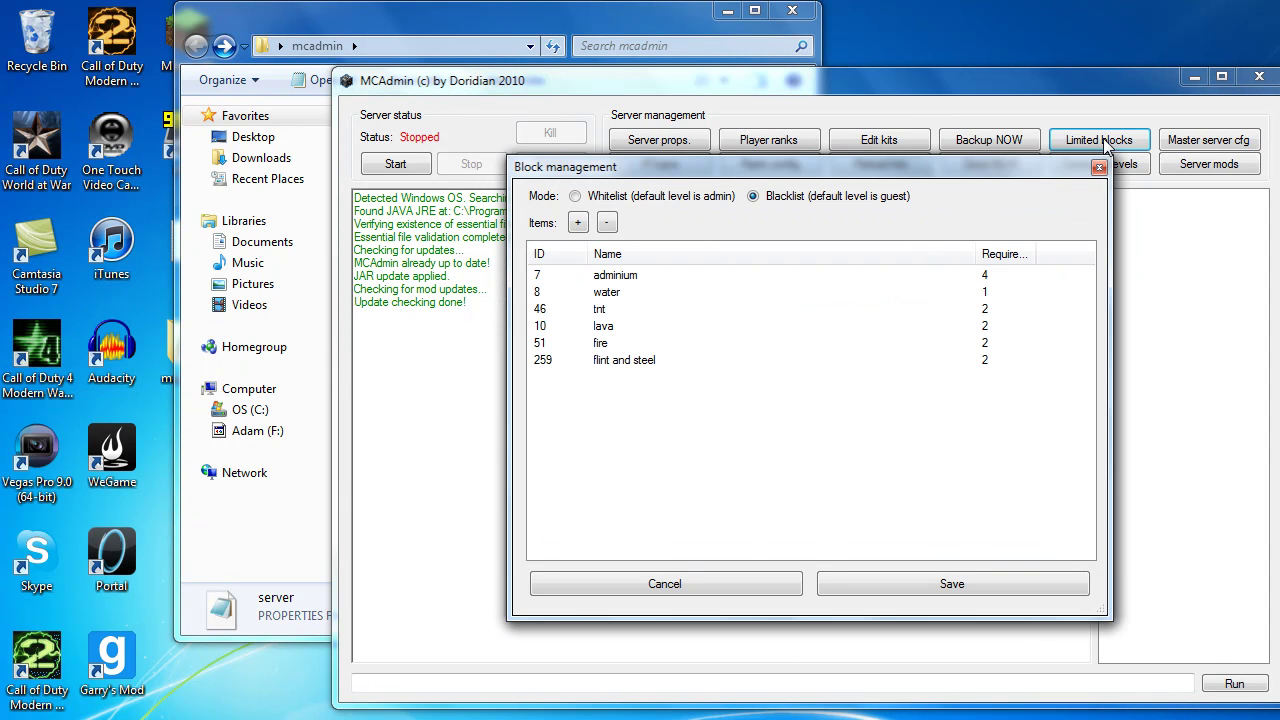
click(601, 294)
drag(602, 313, 612, 360)
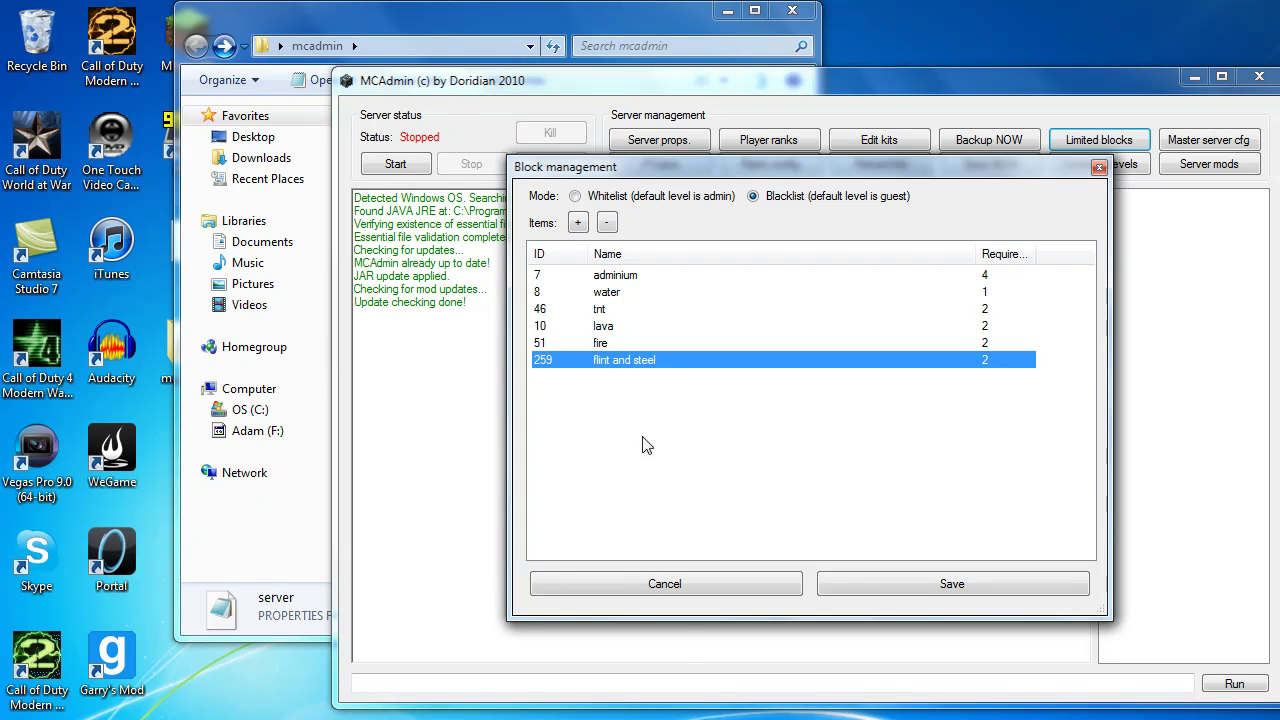
click(673, 590)
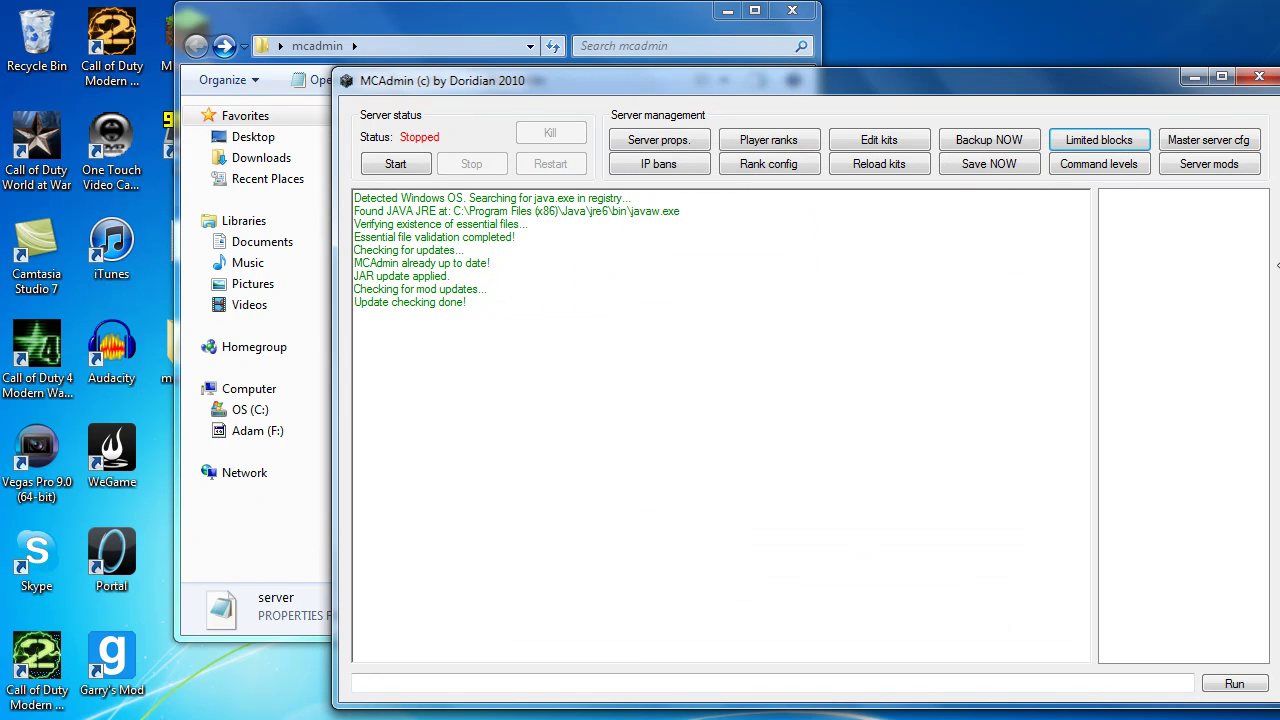
- Review the required rank for every command in the command levels and cancel without saving
click(1097, 165)
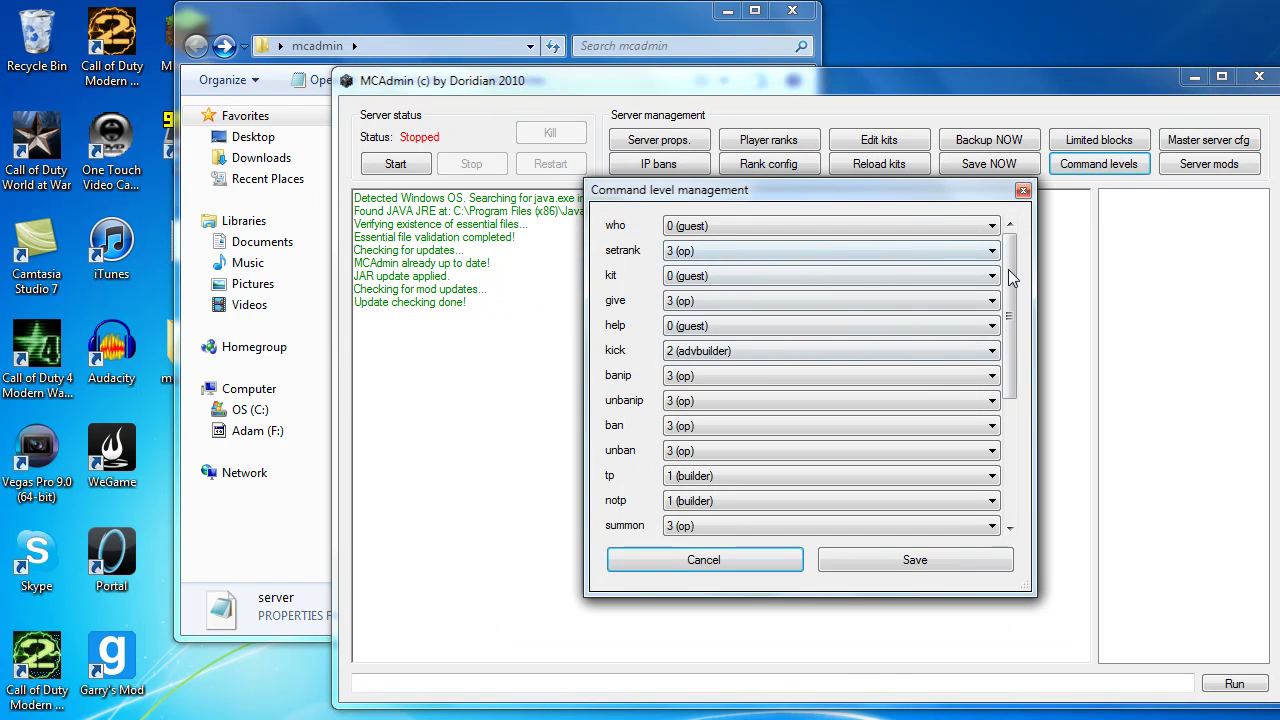
scroll(762, 500, down, 3)
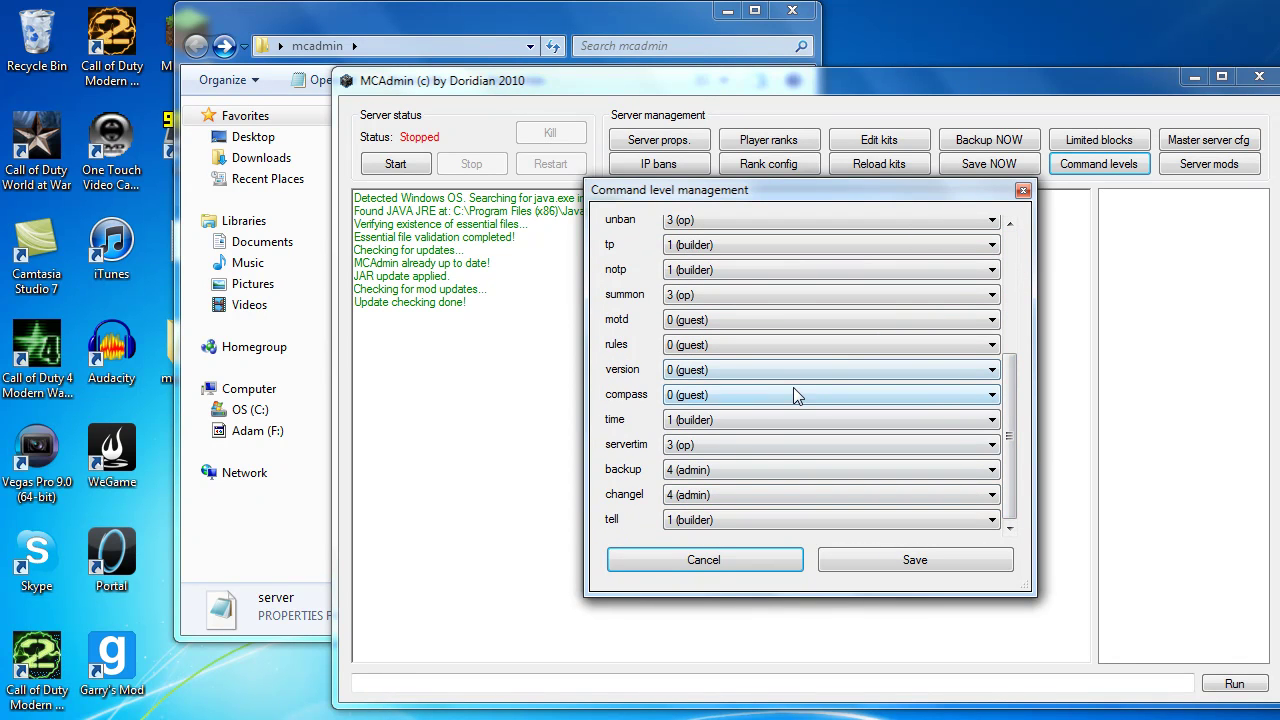
drag(1010, 435, 1025, 262)
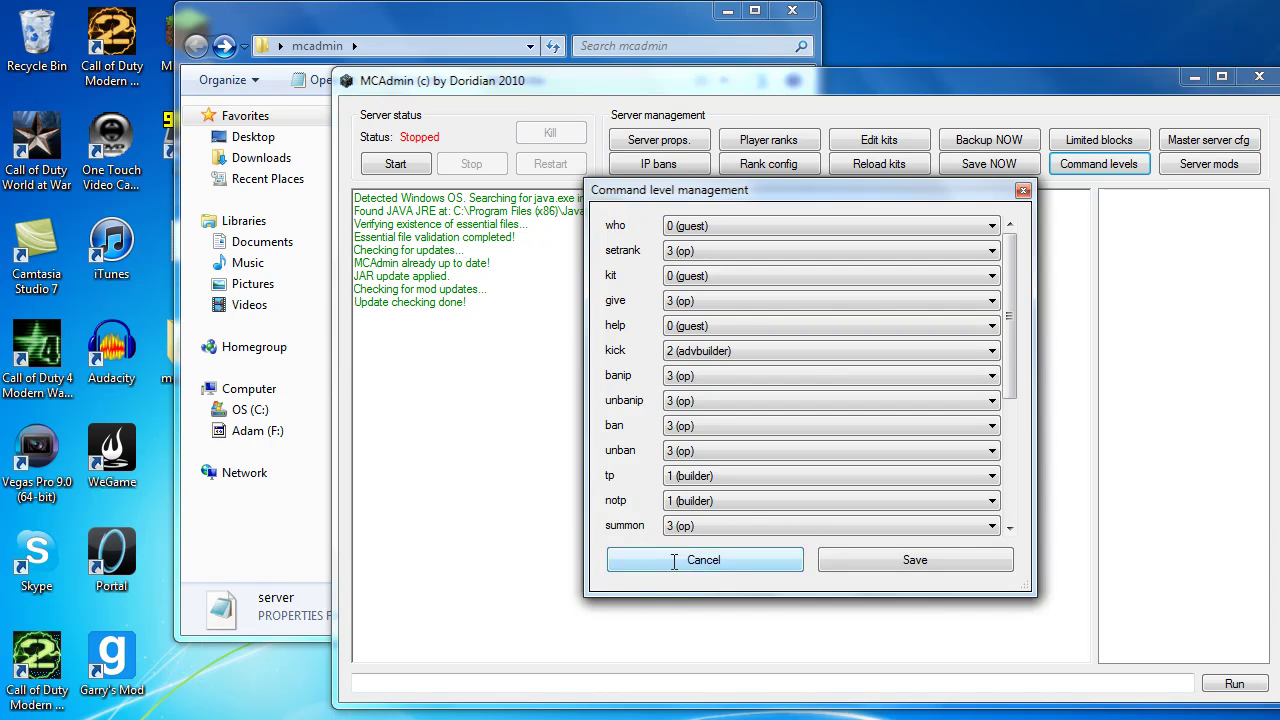
click(624, 561)
- Check the master server configuration and the available server mods, closing both without changes
click(1220, 145)
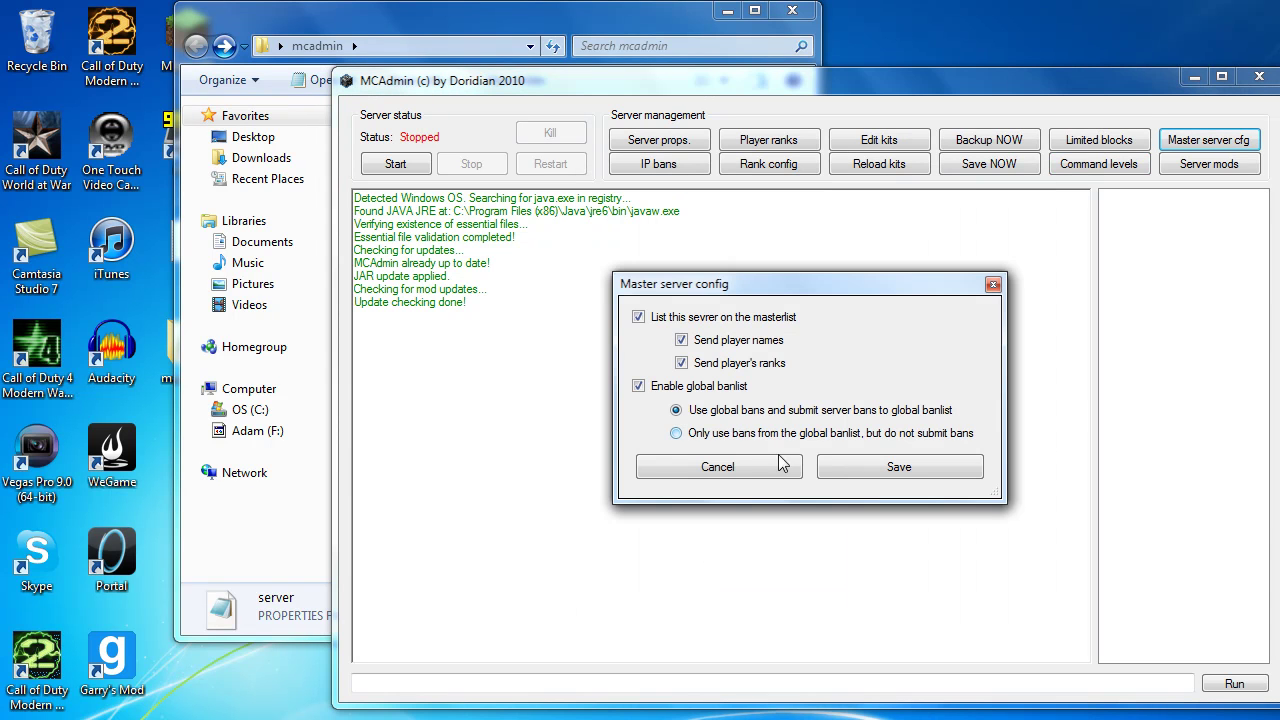
click(753, 466)
click(1205, 166)
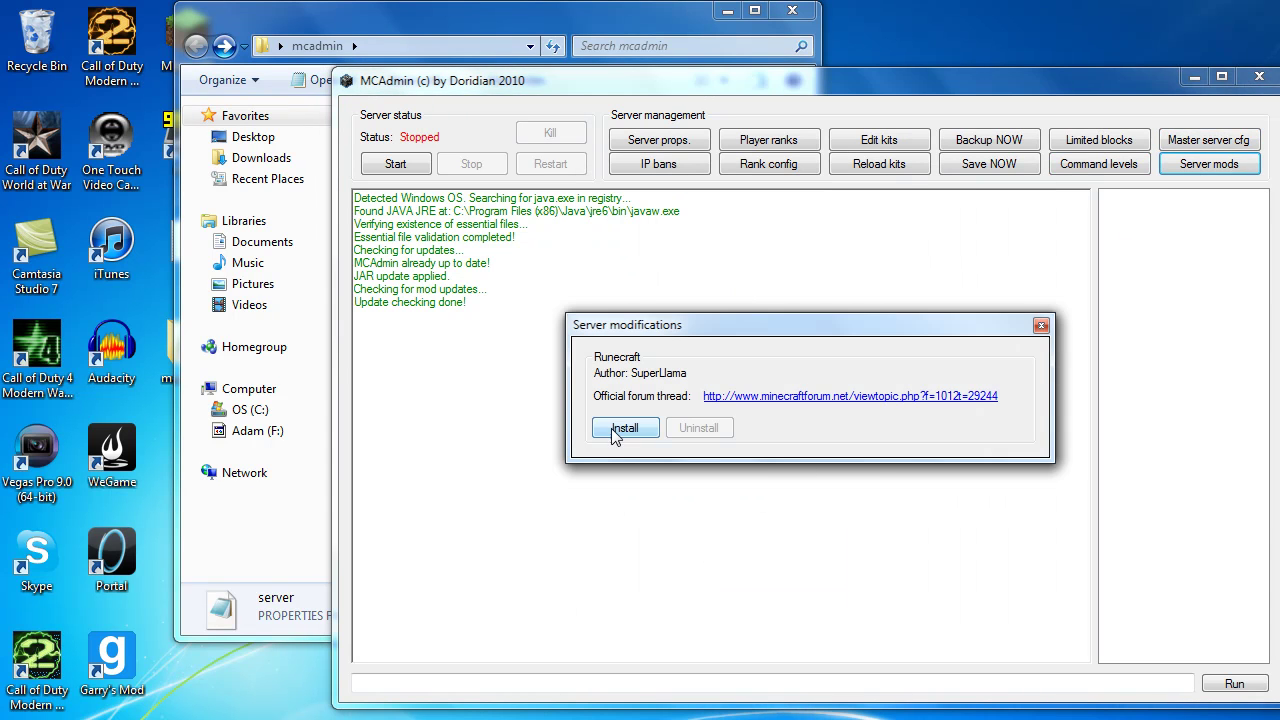
click(1041, 325)
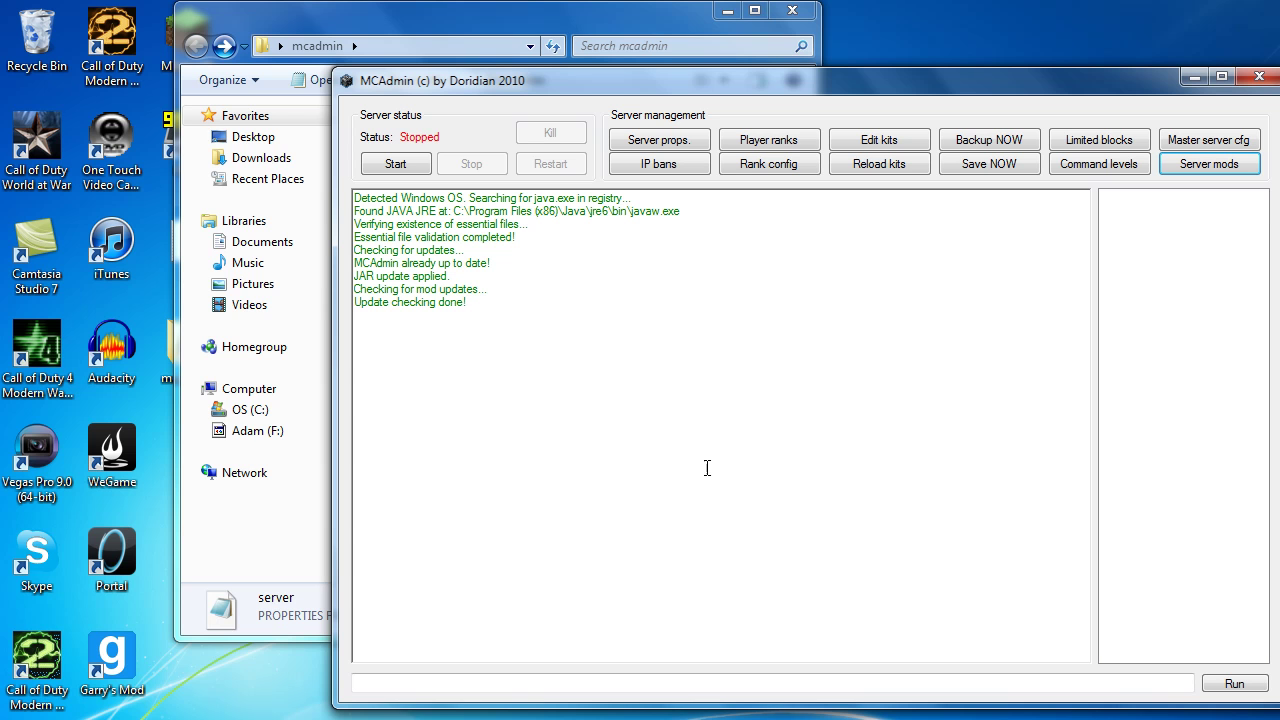
- Start the Minecraft server from MCAdmin
click(560, 678)
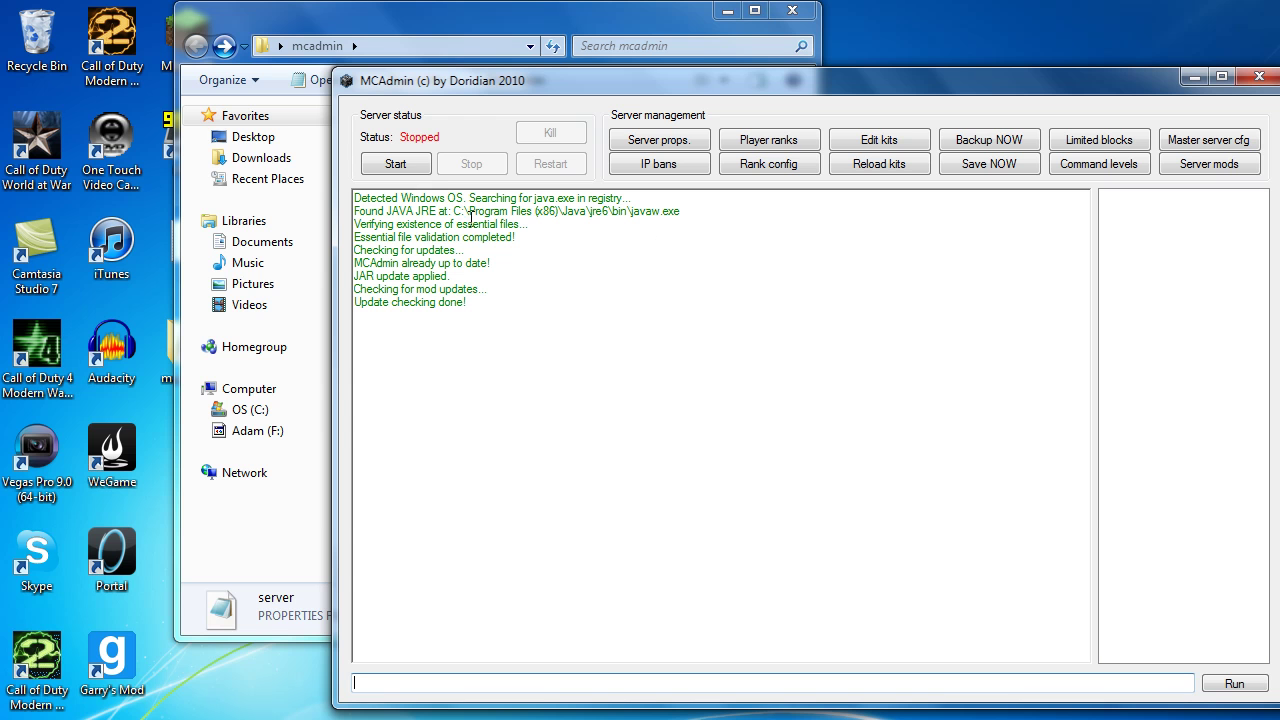
click(418, 167)
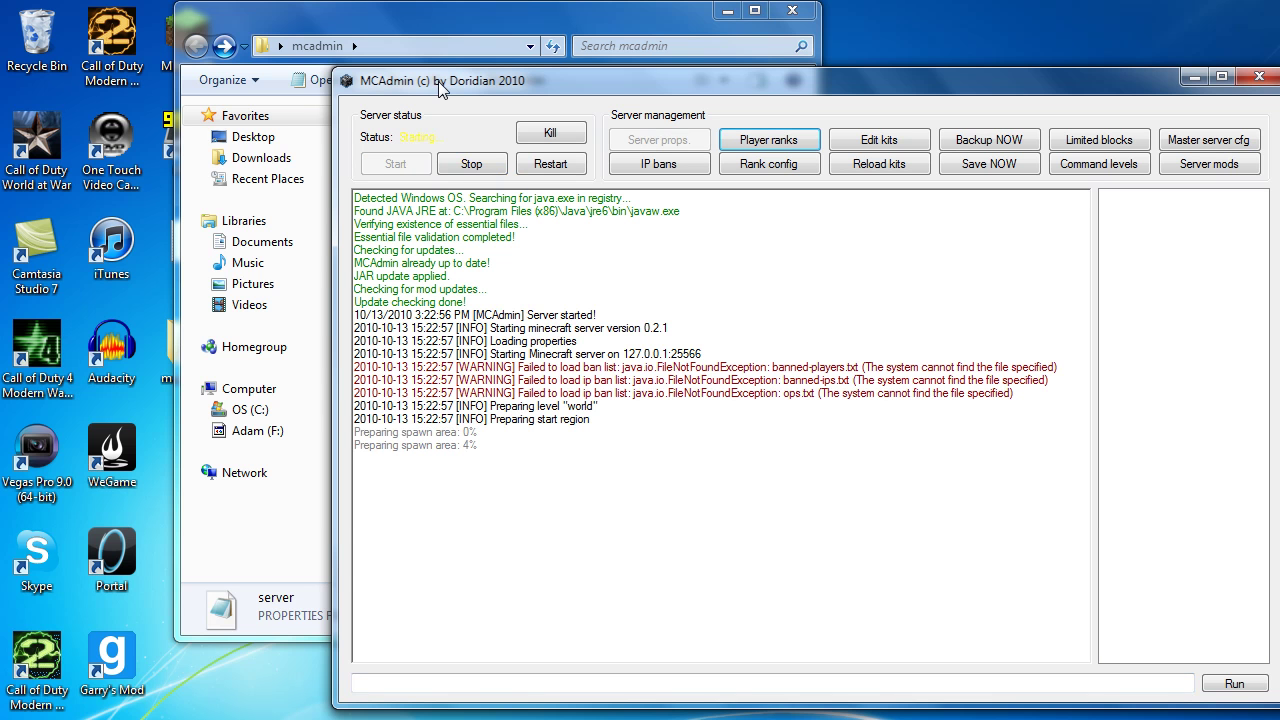
- Inspect the contents of the world folder inside mcadmin and return to the MCAdmin console
drag(614, 96, 780, 106)
click(405, 218)
double_click(405, 218)
scroll(560, 480, down, 1)
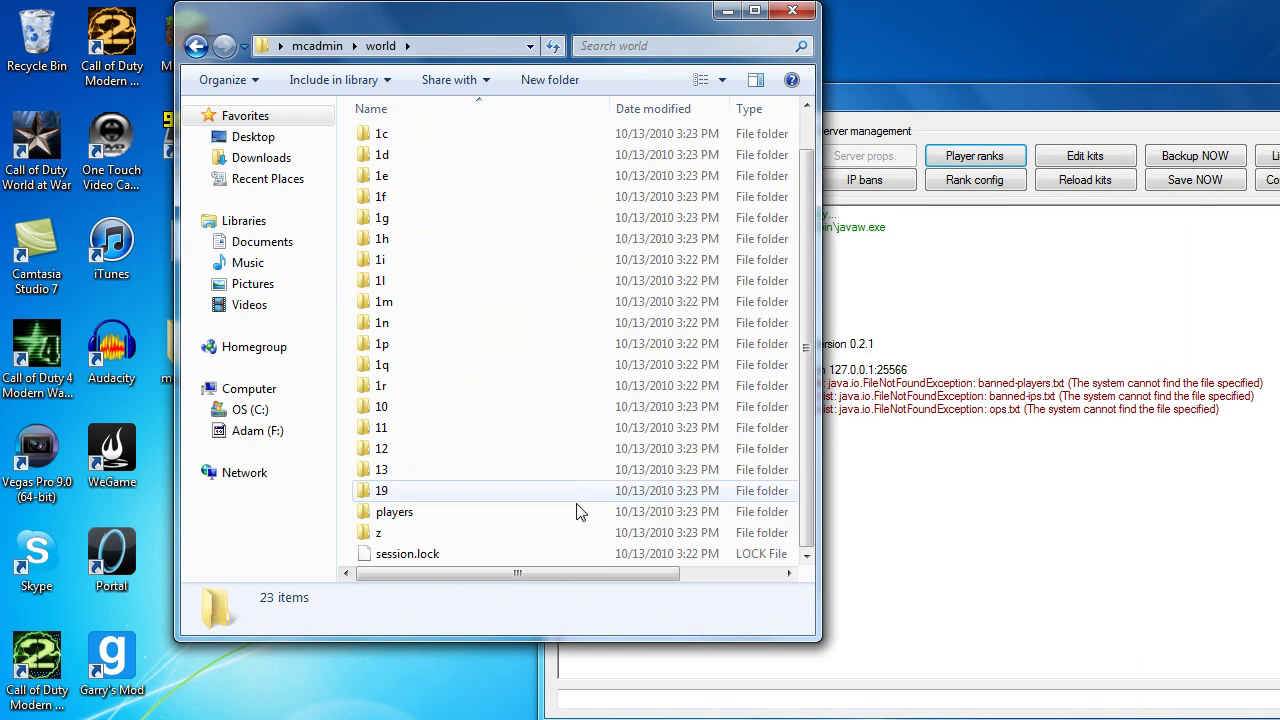
click(196, 50)
click(1040, 530)
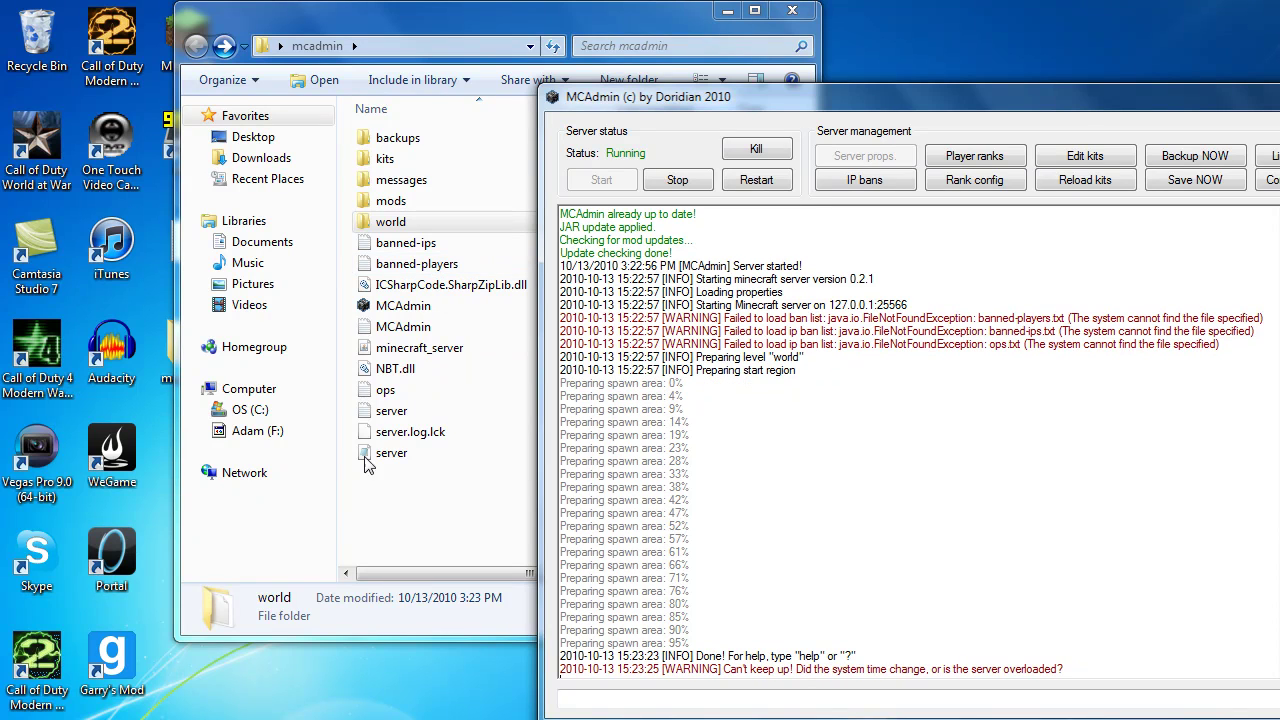
- View the ops text file from the mcadmin folder in Notepad and close it without changes
double_click(415, 400)
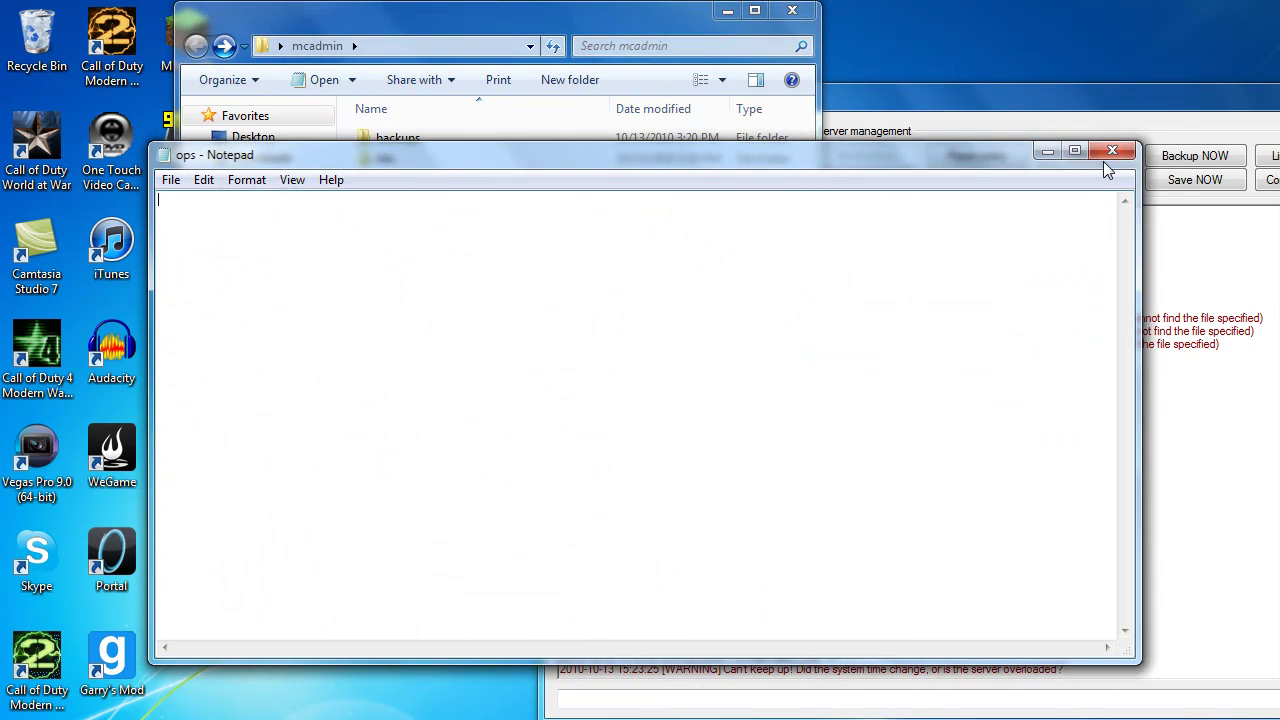
click(1111, 151)
click(920, 618)
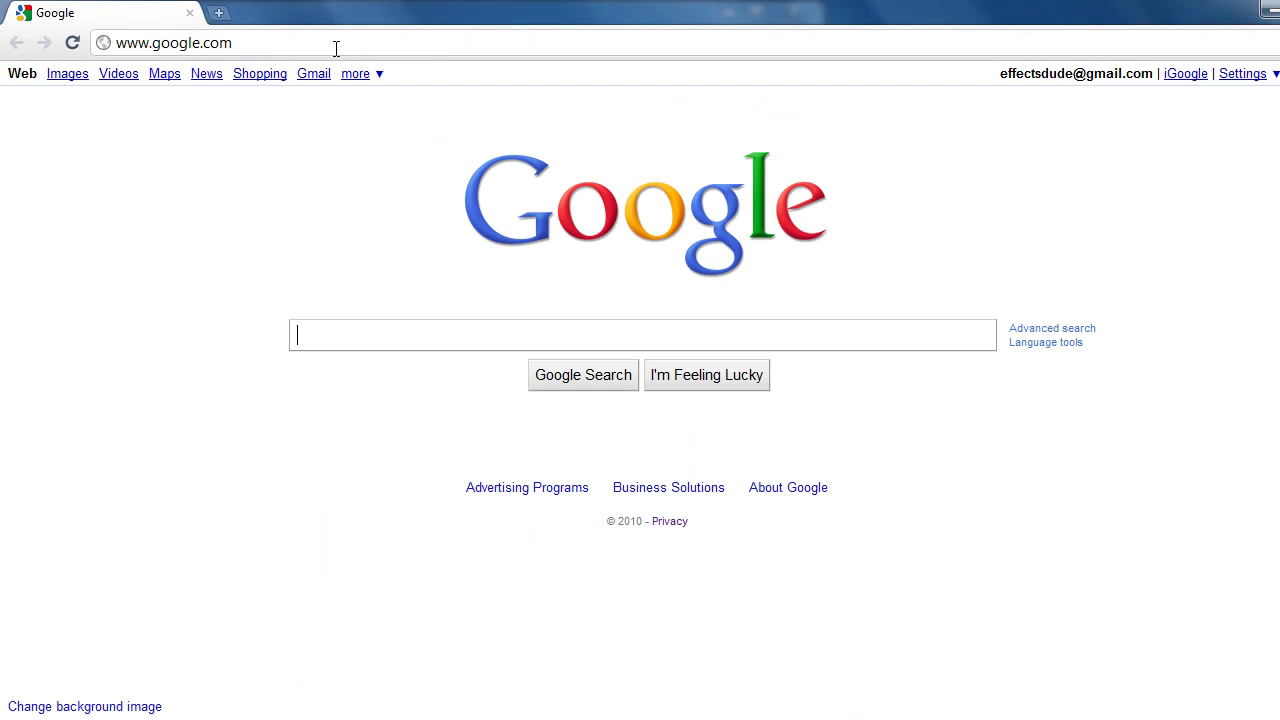
- Load whatsmyip.net in the web browser to look up the server's public IP address
click(336, 48)
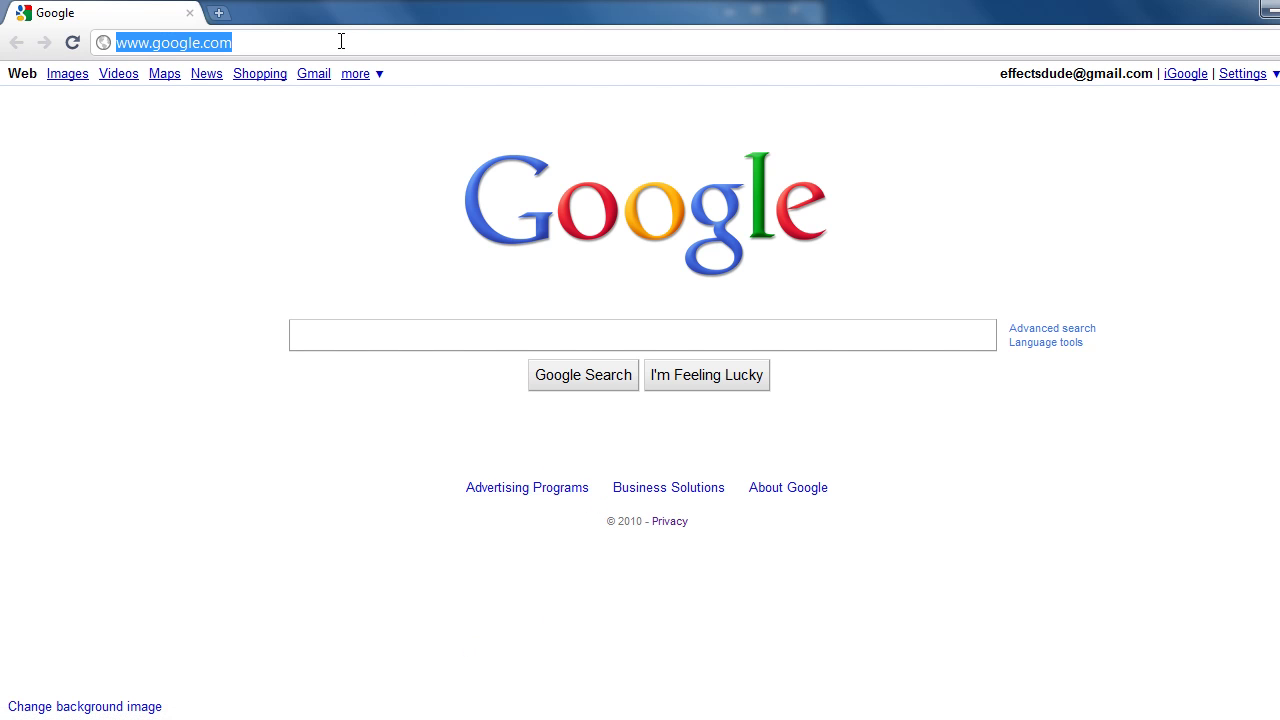
text(whatsmyip.net)
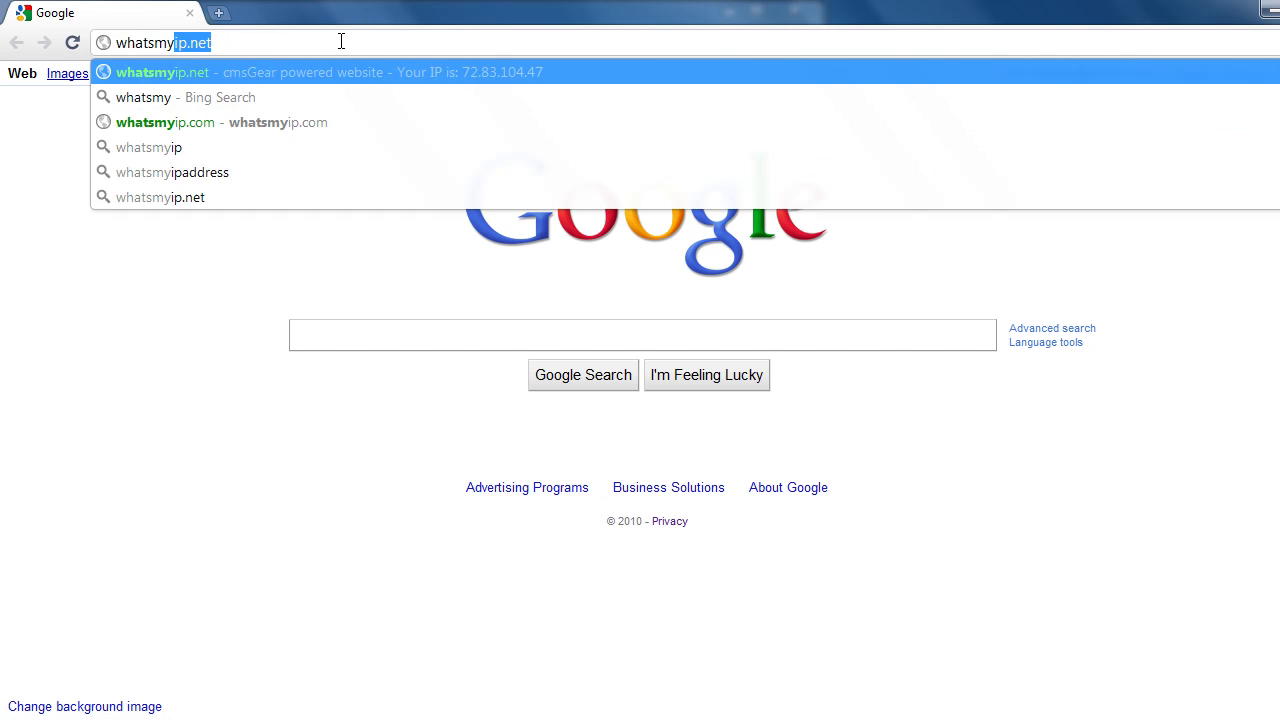
key(Return)
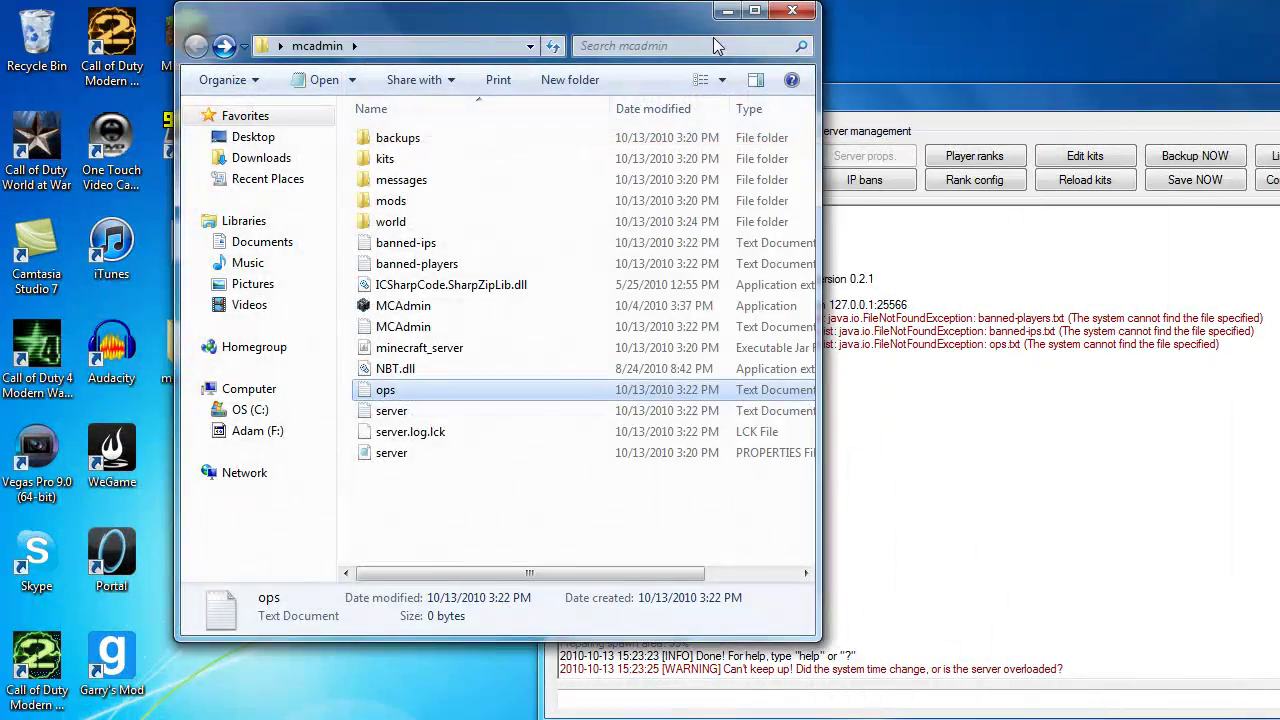
- Close the mcadmin folder, launch Minecraft from the desktop and log in with the remembered account
click(792, 10)
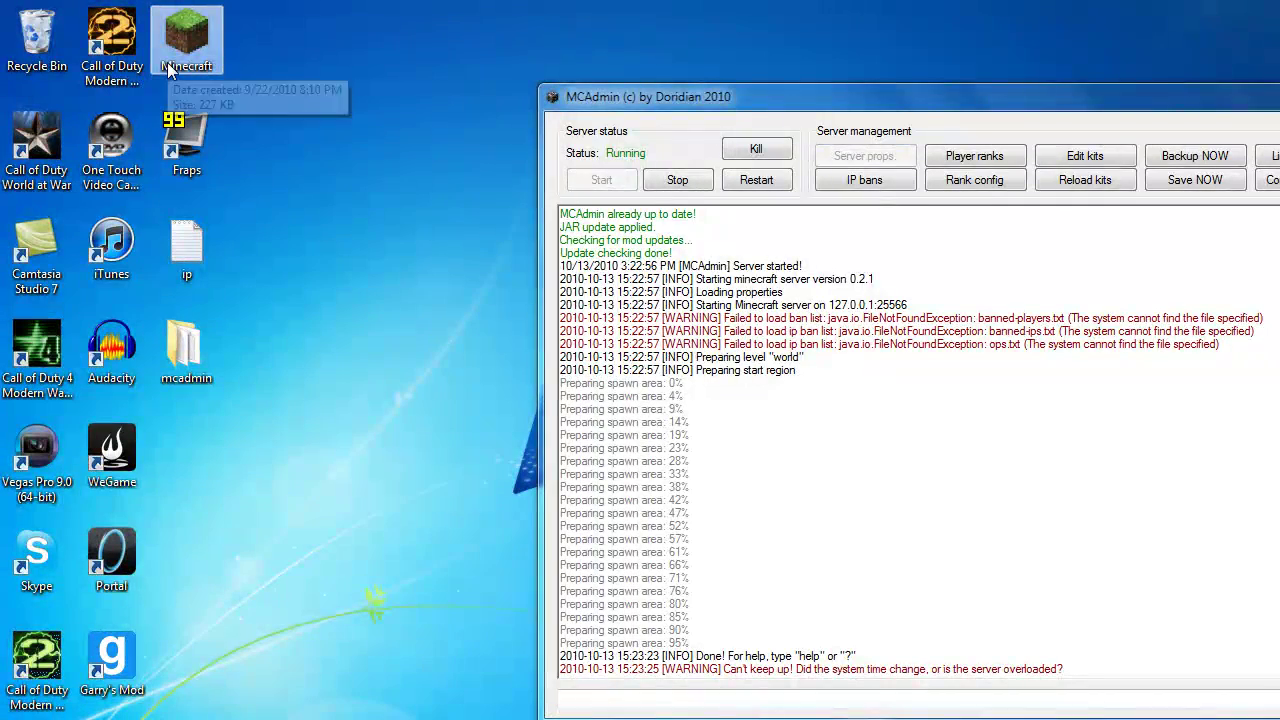
double_click(168, 70)
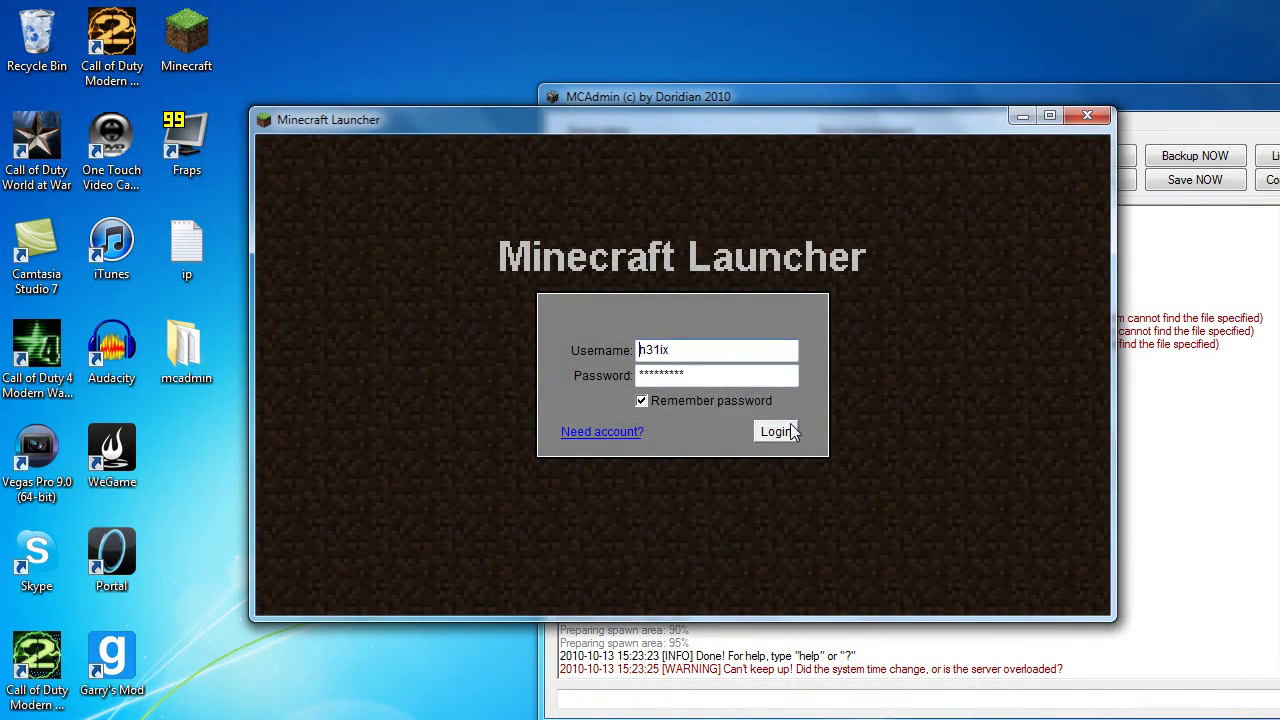
click(789, 432)
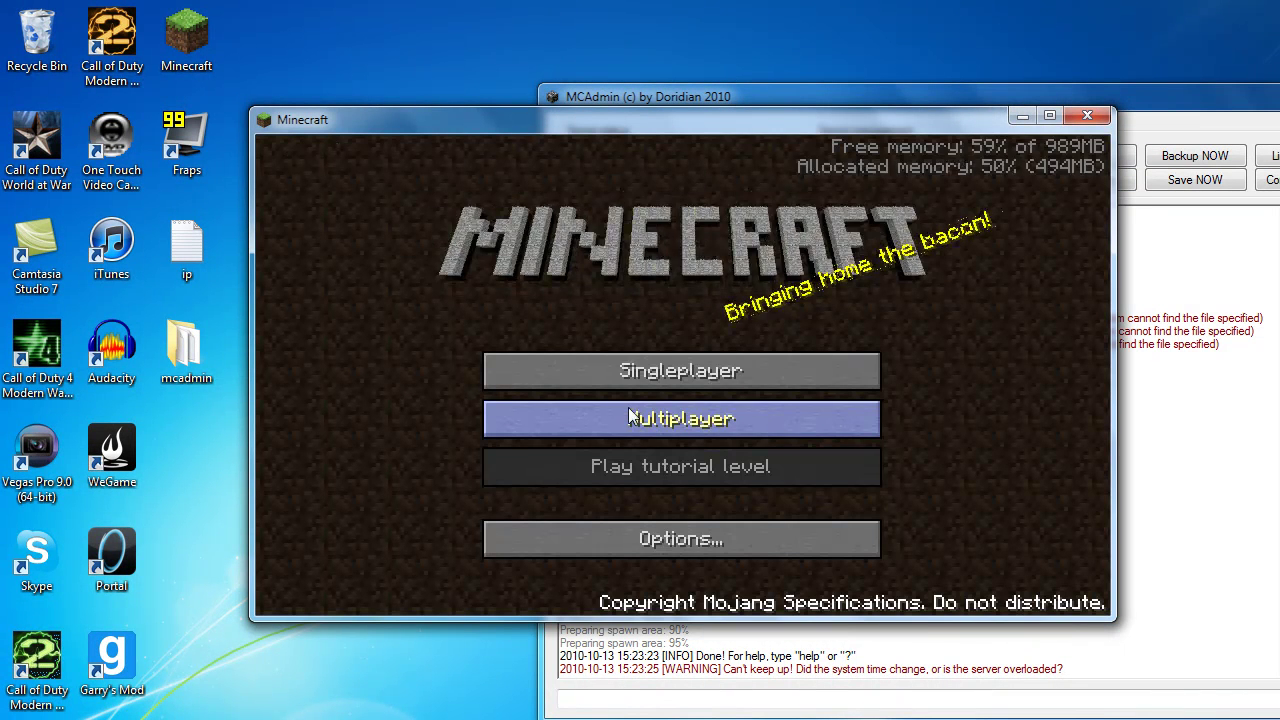
- View Minecraft's multiplayer screen for entering a server IP, cancel it and close the game
click(629, 407)
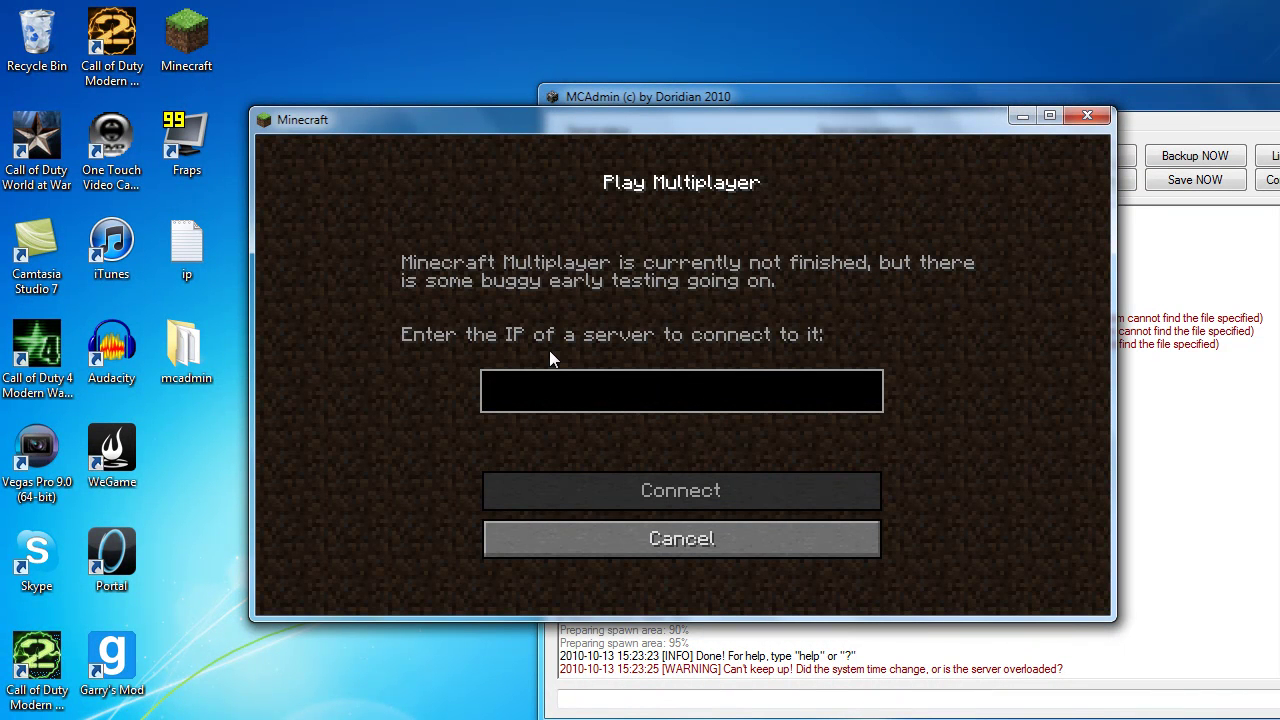
click(727, 544)
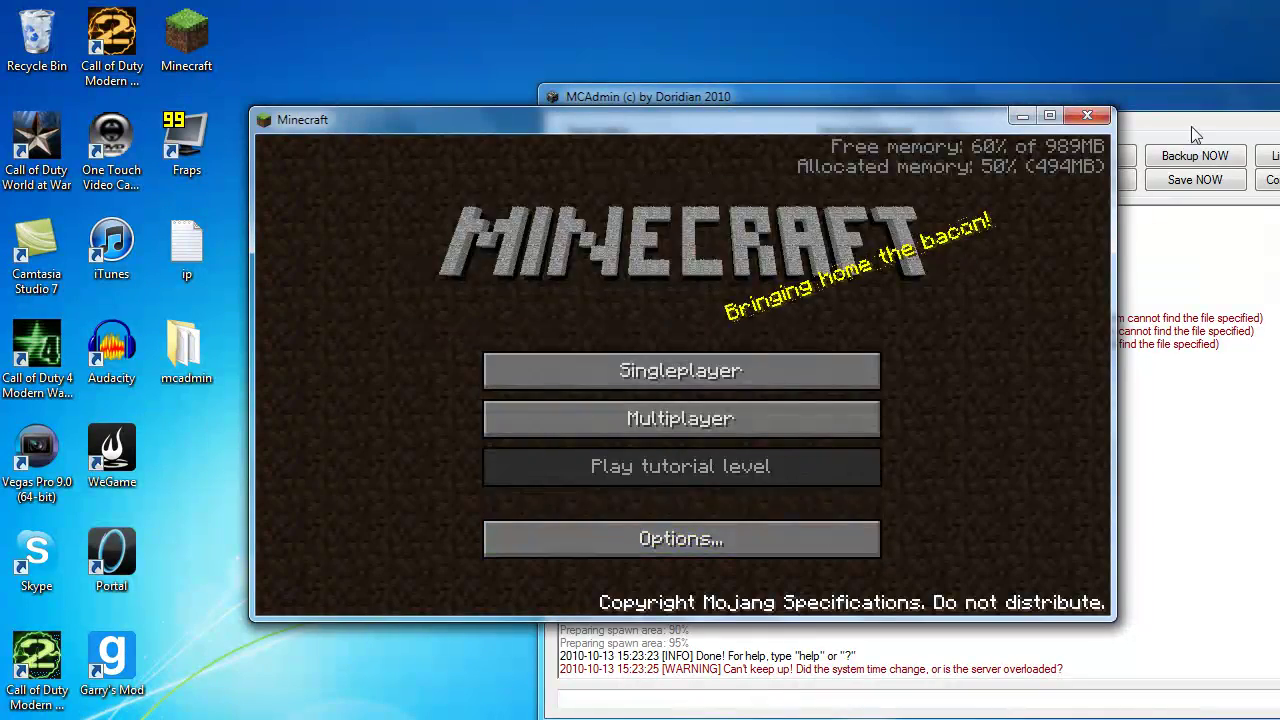
click(1087, 115)
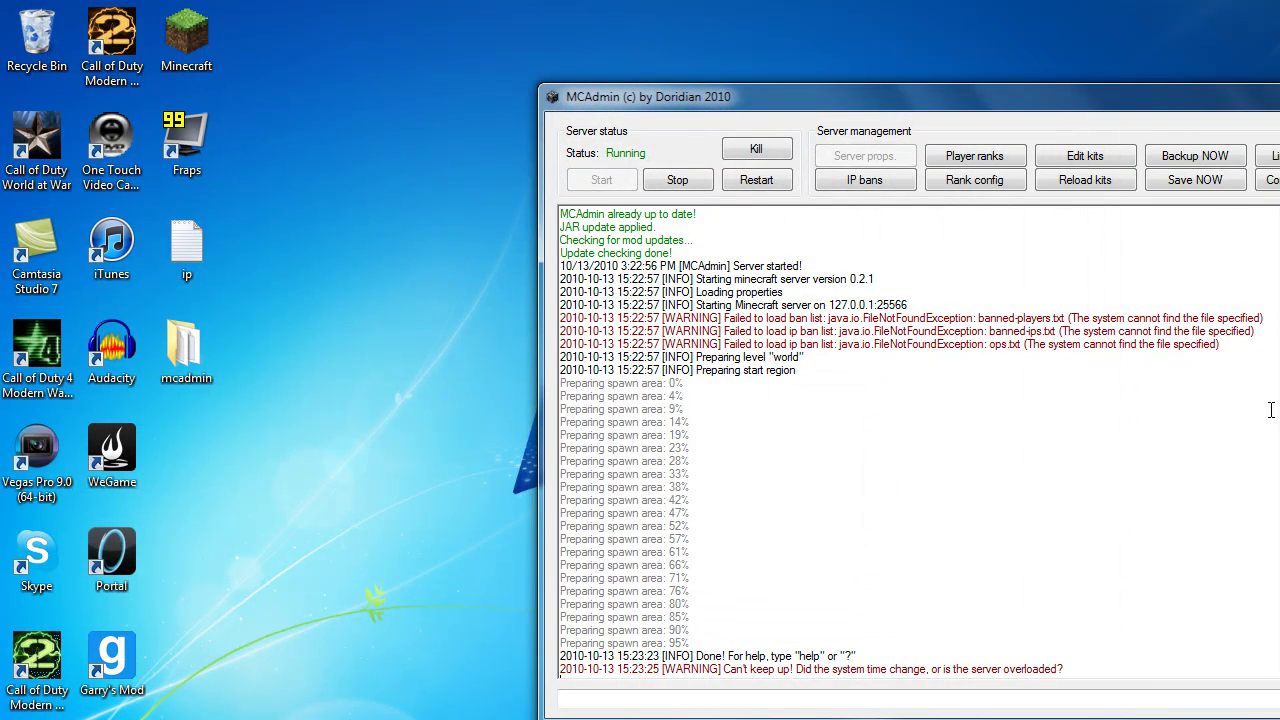
- Stop the running Minecraft server in MCAdmin
drag(690, 97, 262, 51)
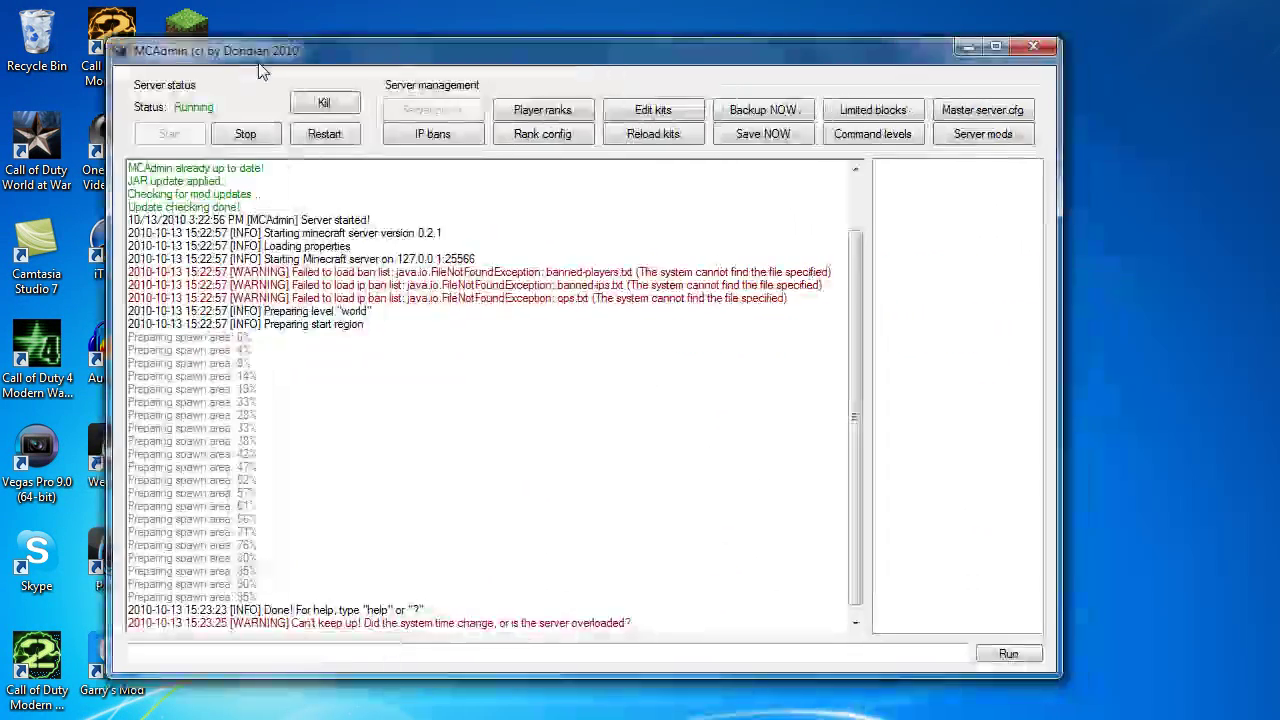
click(245, 133)
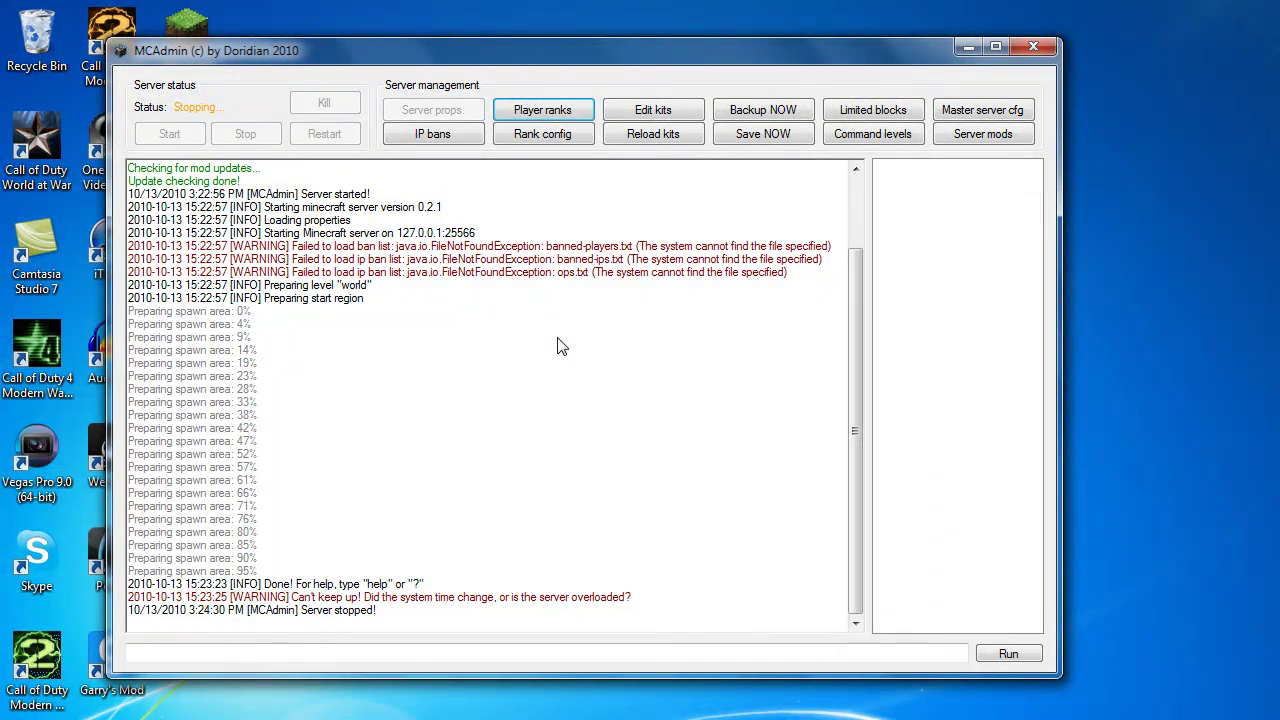